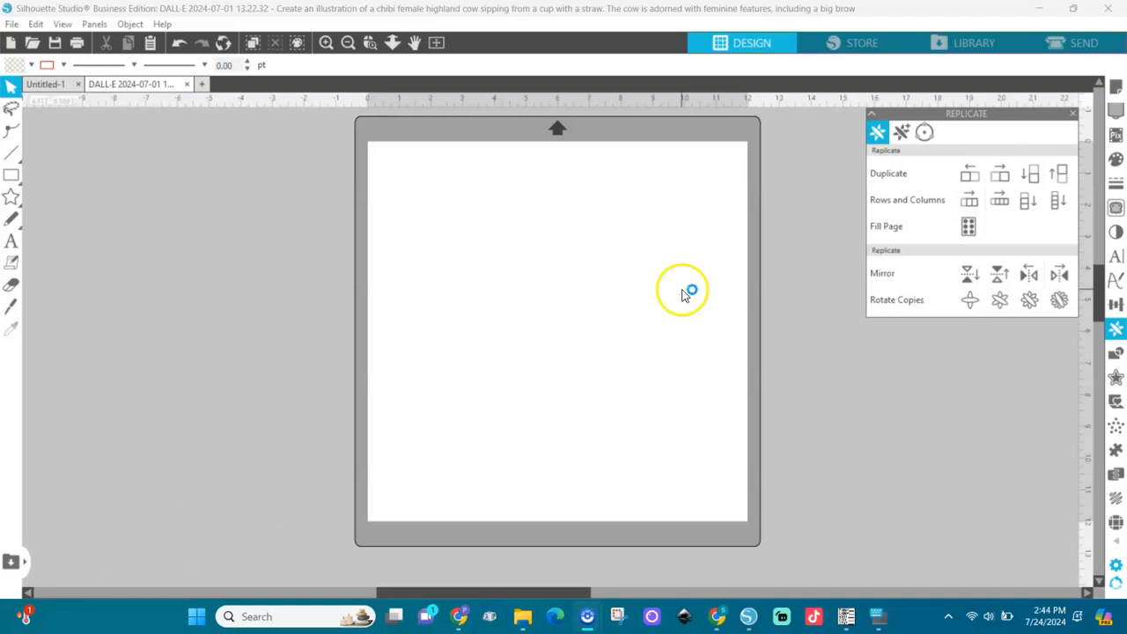
click(925, 132)
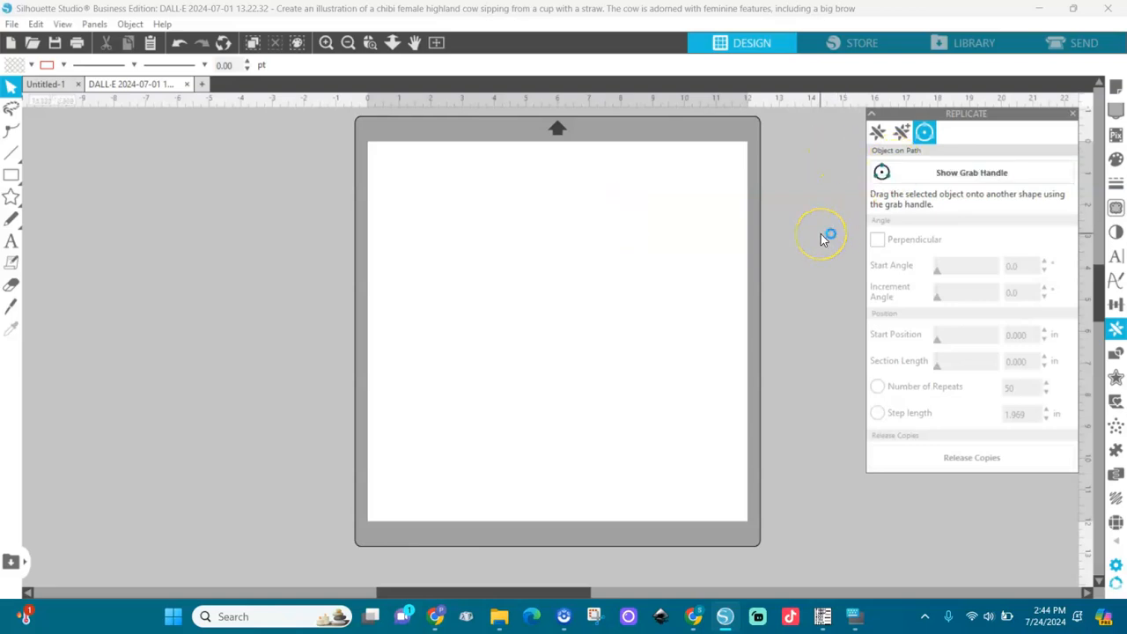
click(1074, 115)
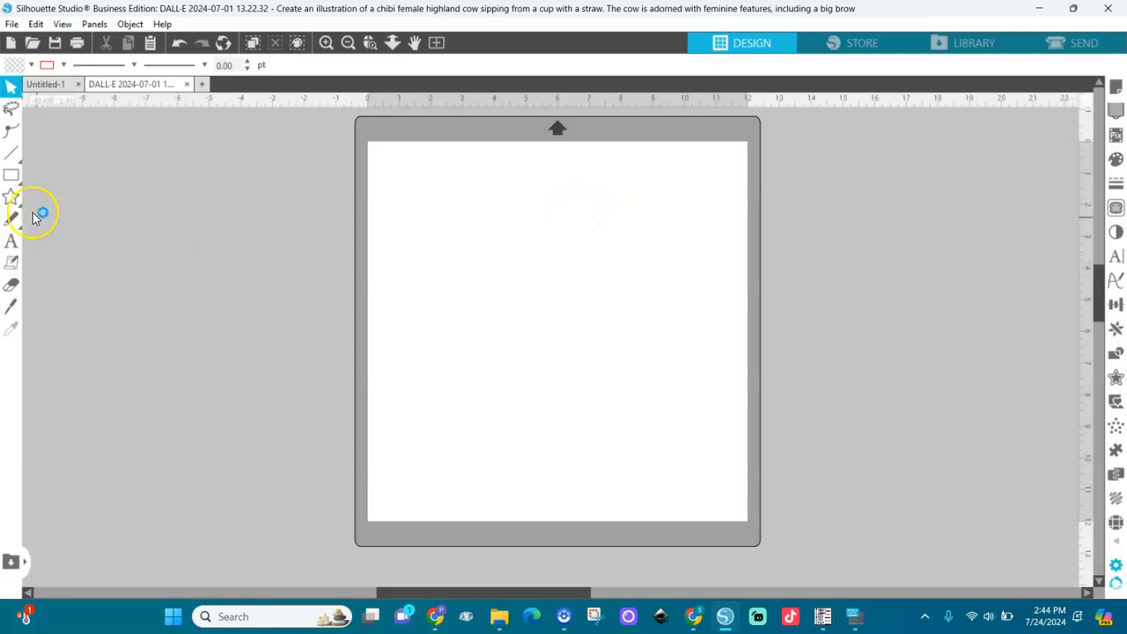
- Draw a circle about 9.33 in wide, convert it to a path and place it near the middle of the page
mouse_move(9, 204)
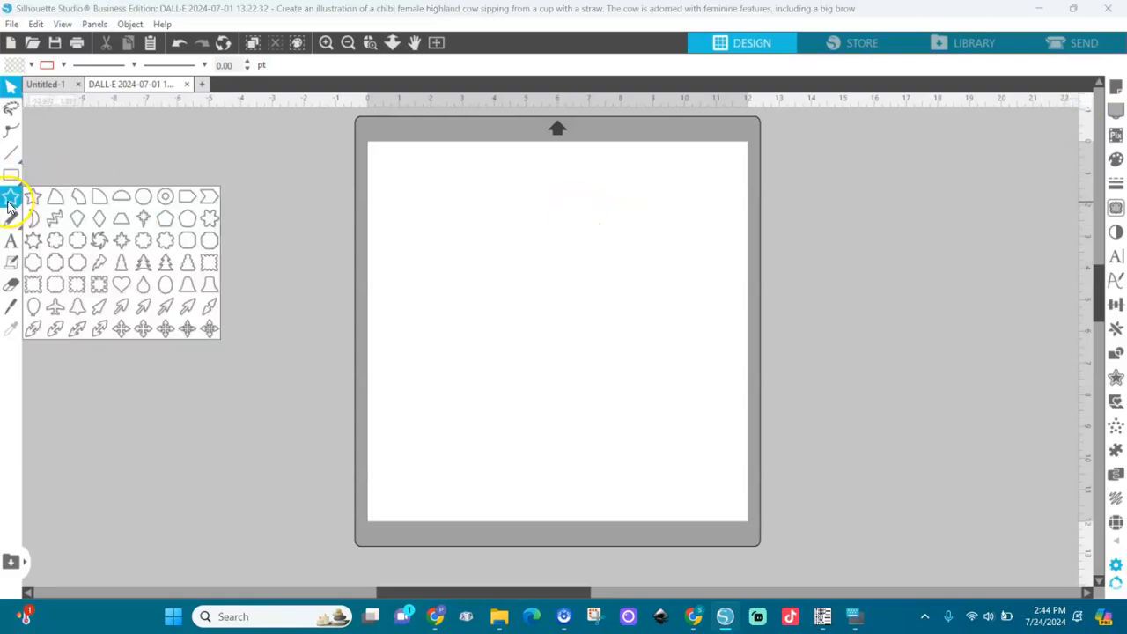
click(143, 197)
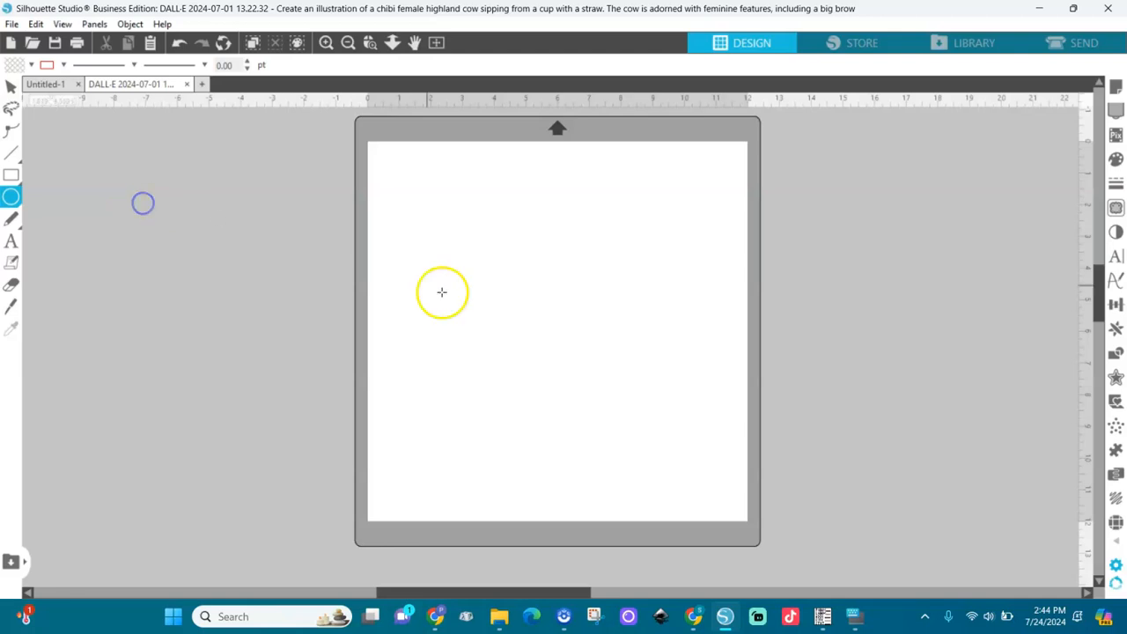
drag(453, 249, 549, 361)
right_click(548, 362)
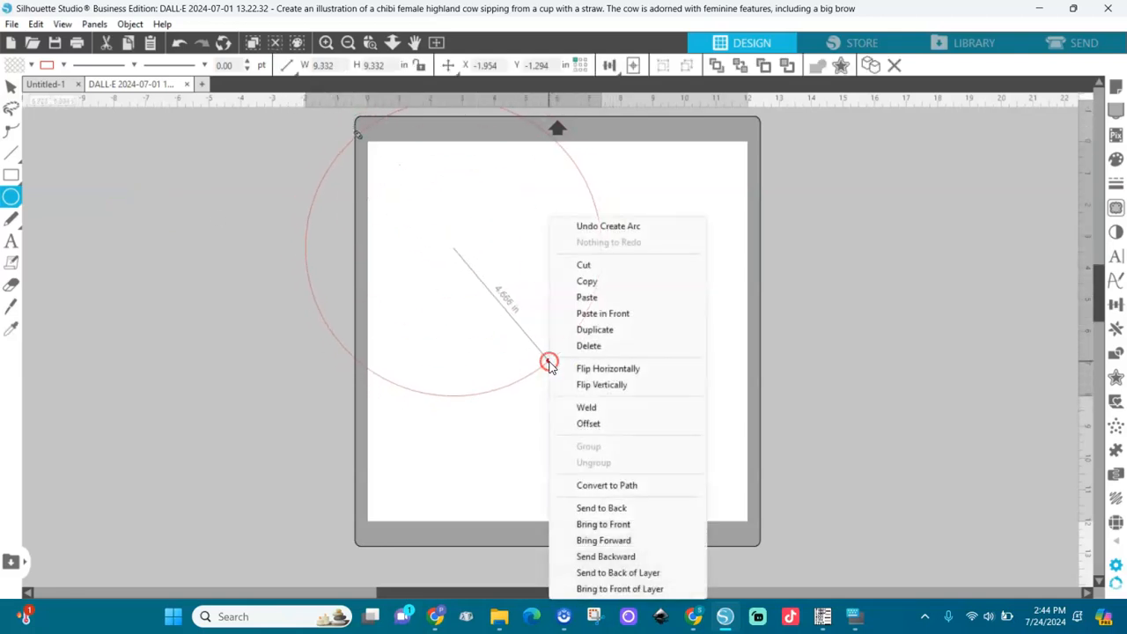
click(595, 486)
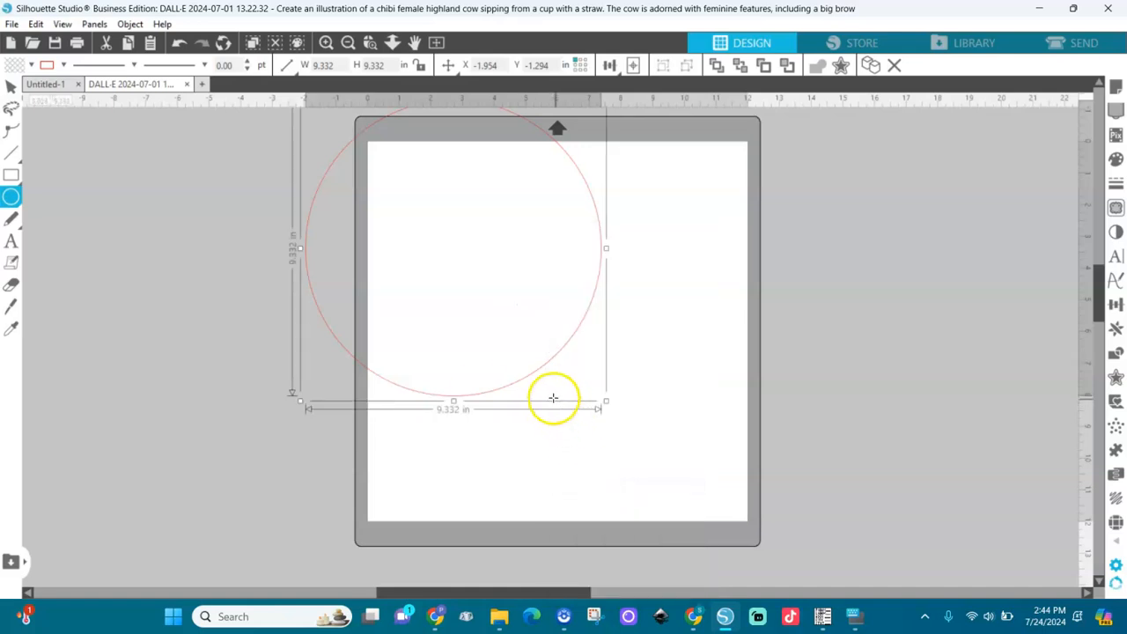
click(13, 87)
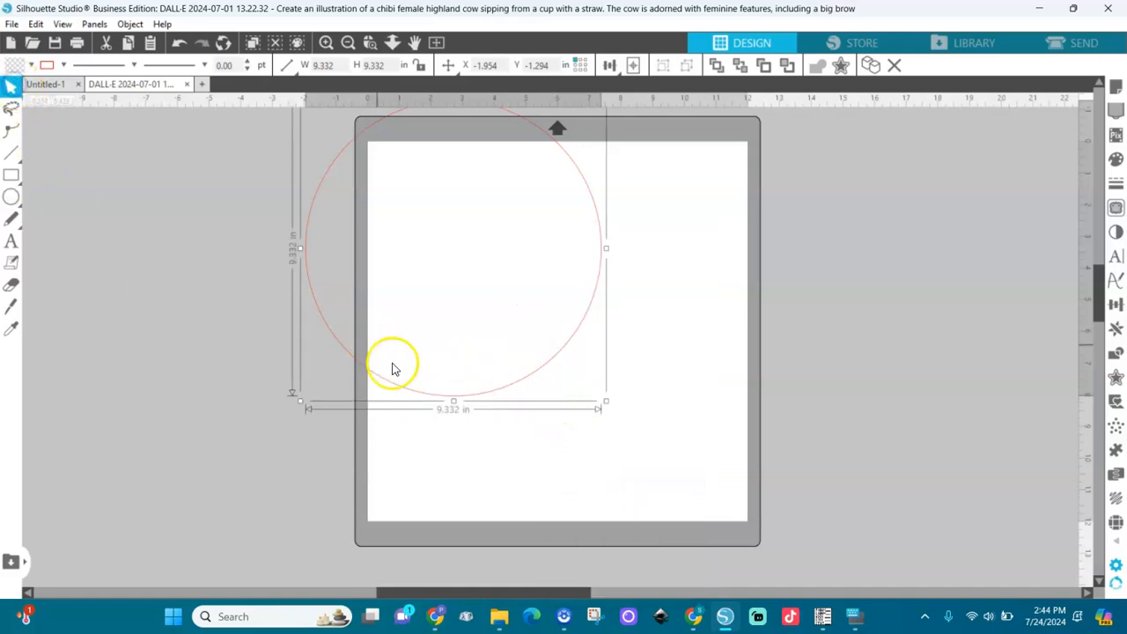
drag(437, 402, 548, 477)
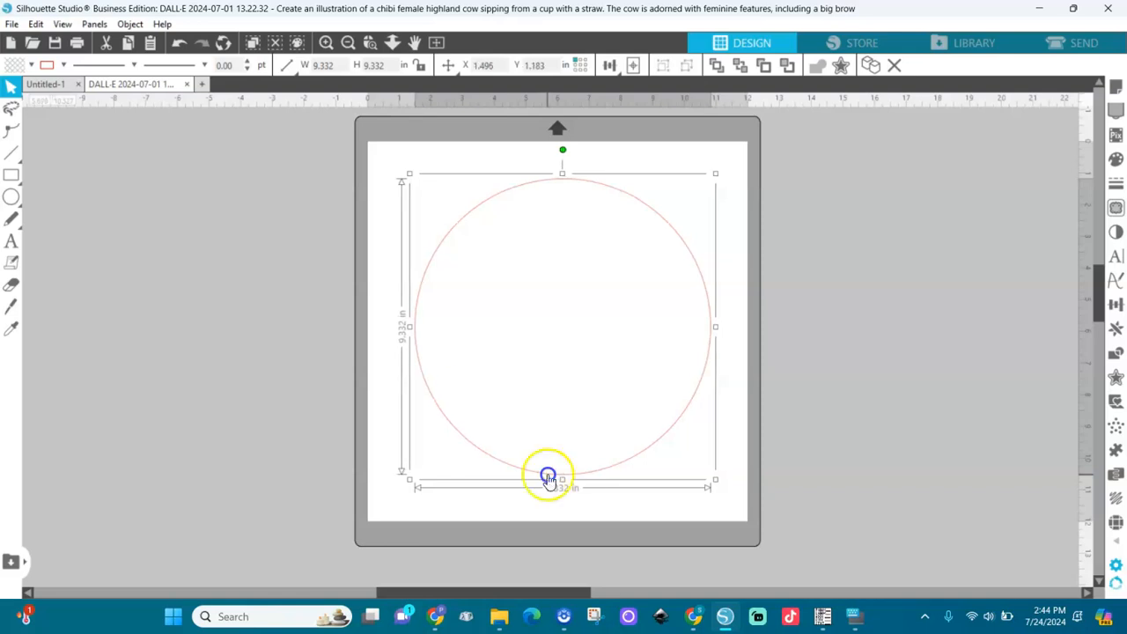
- Draw a small circle about 0.82 in wide in the empty area beside the page and convert it to a path
click(10, 197)
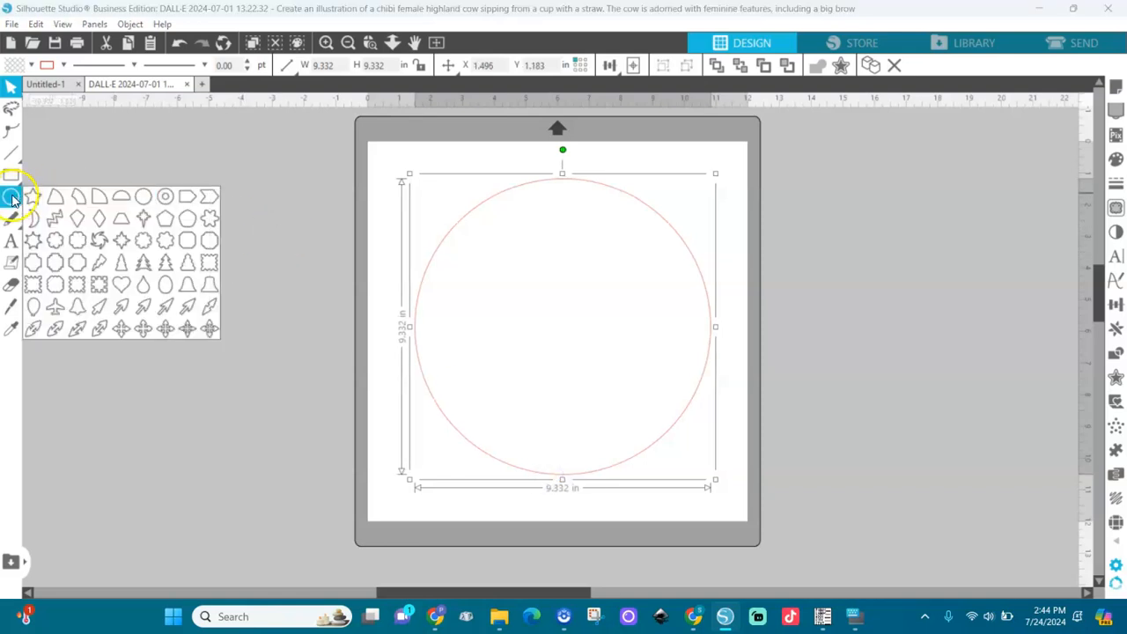
mouse_move(245, 251)
mouse_down()
mouse_move(274, 284)
mouse_move(255, 262)
mouse_up()
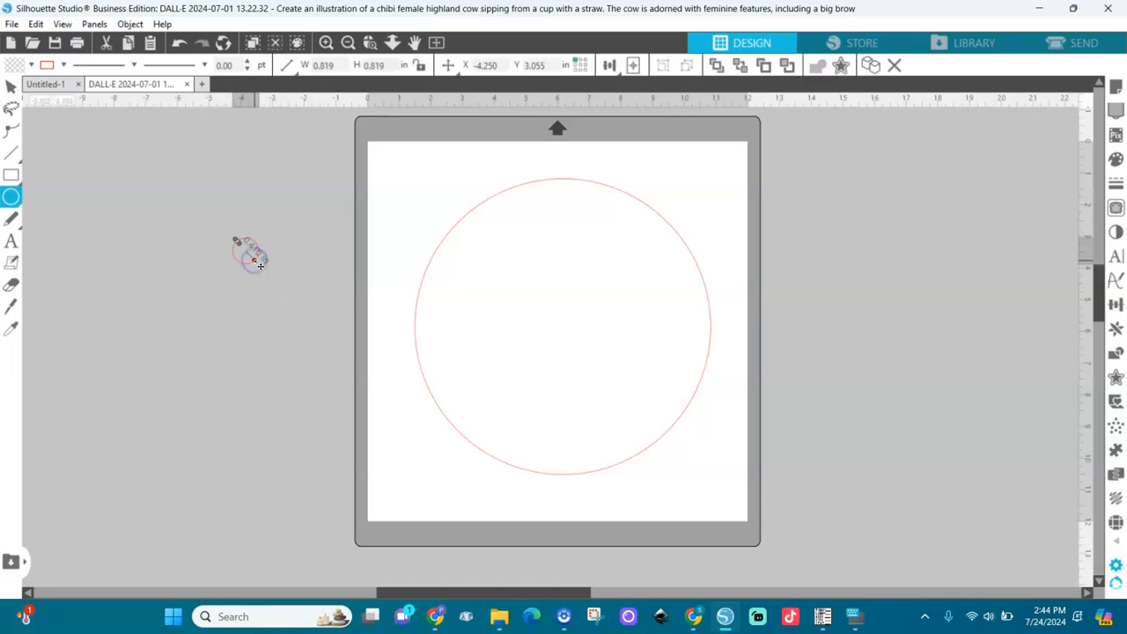
right_click(253, 260)
click(301, 486)
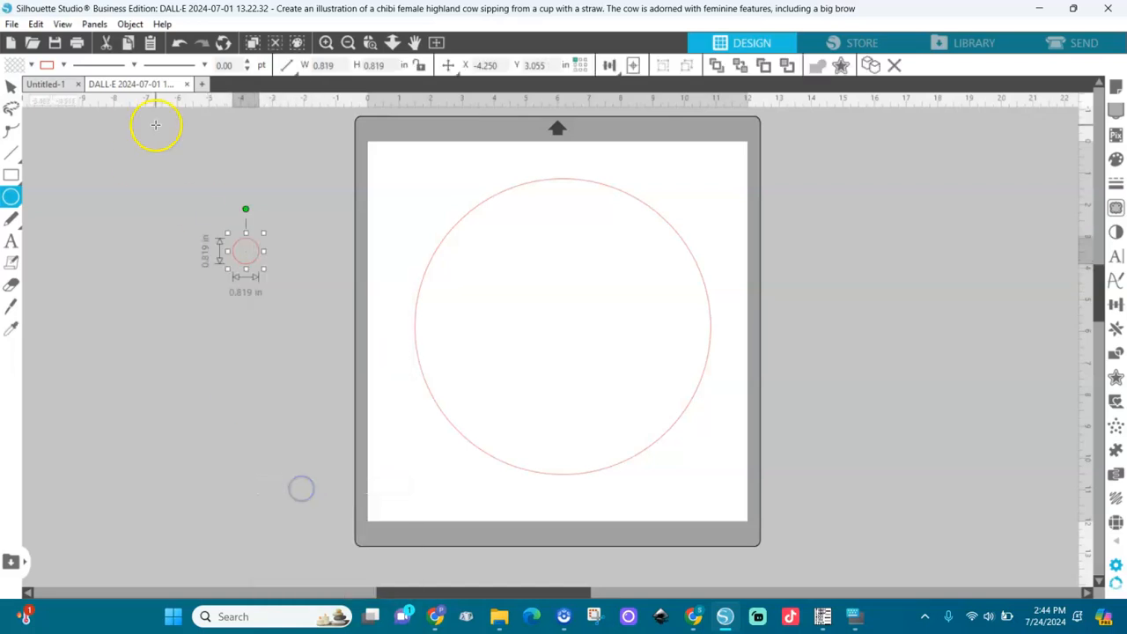
- Fill the small circle with red
click(33, 65)
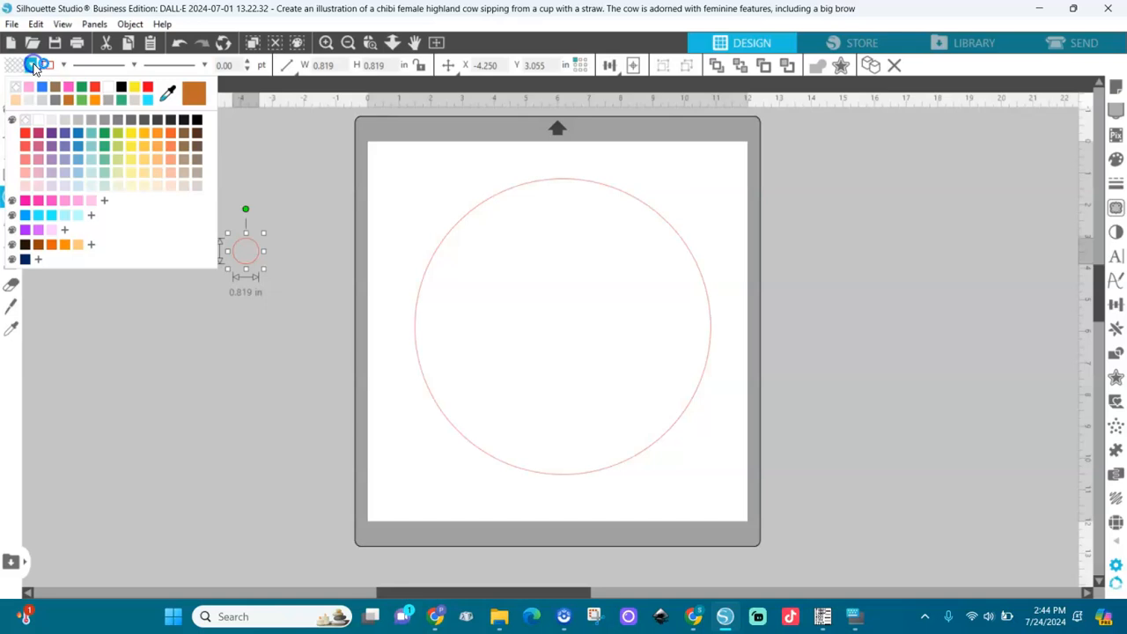
click(94, 86)
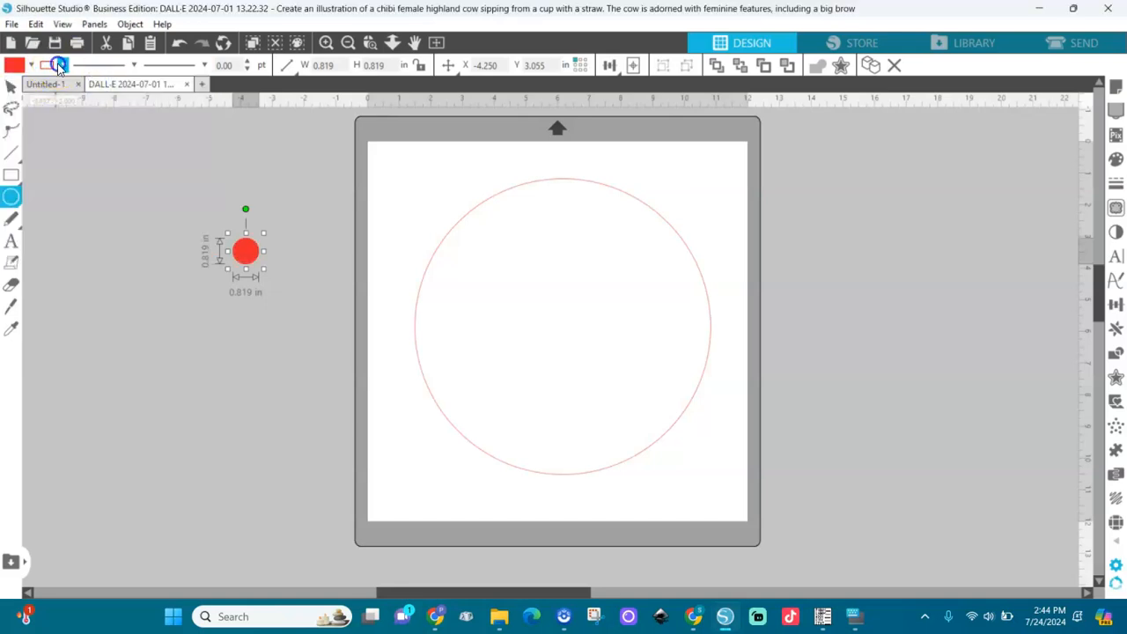
click(59, 68)
click(120, 177)
click(11, 85)
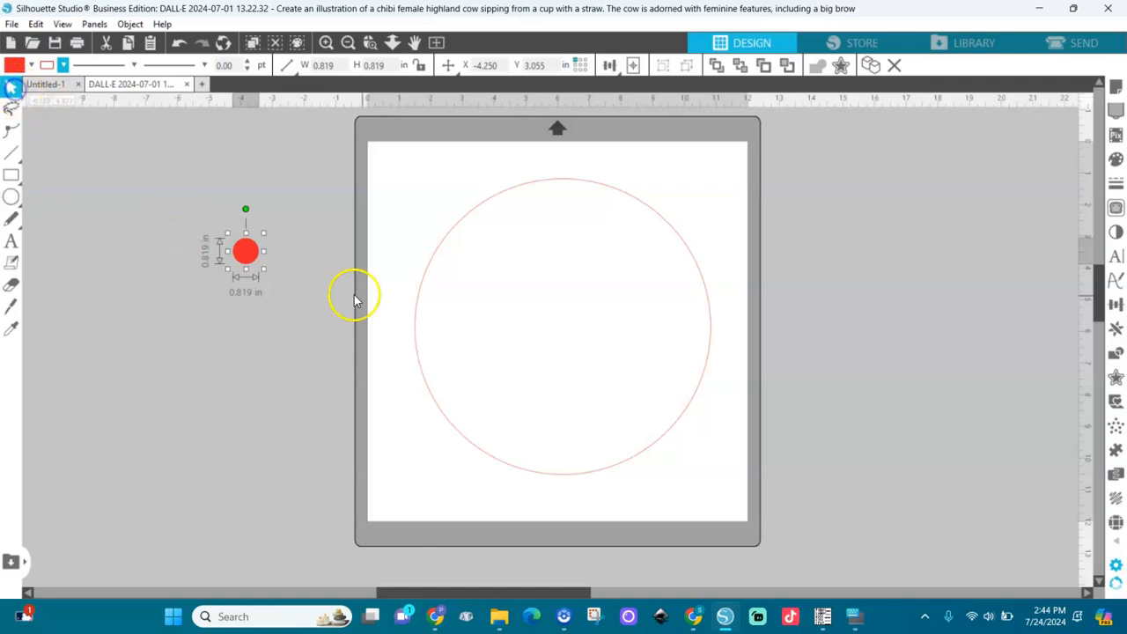
- Shift the large circle slightly down and shrink it to about 5.79 in wide
click(438, 264)
click(437, 264)
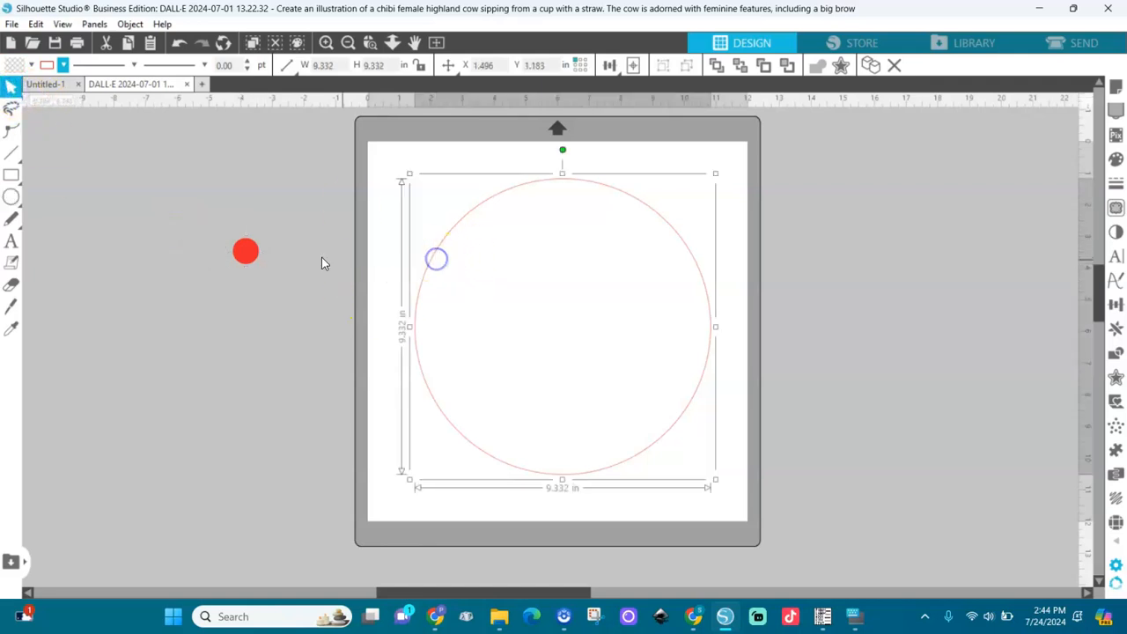
click(247, 252)
click(545, 190)
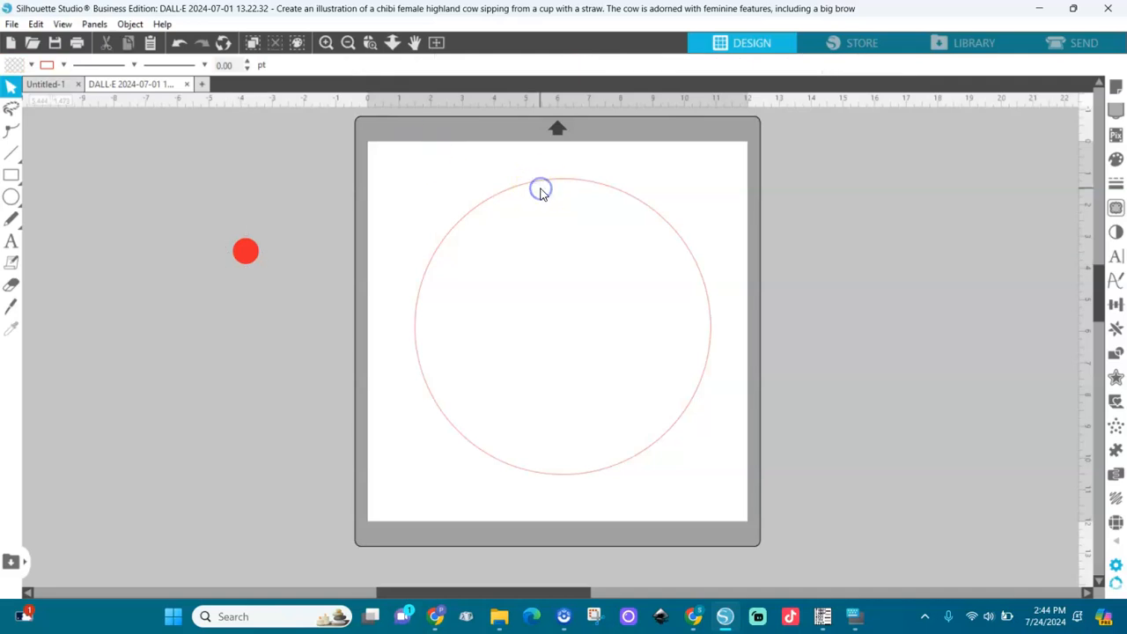
click(530, 187)
drag(530, 188, 528, 199)
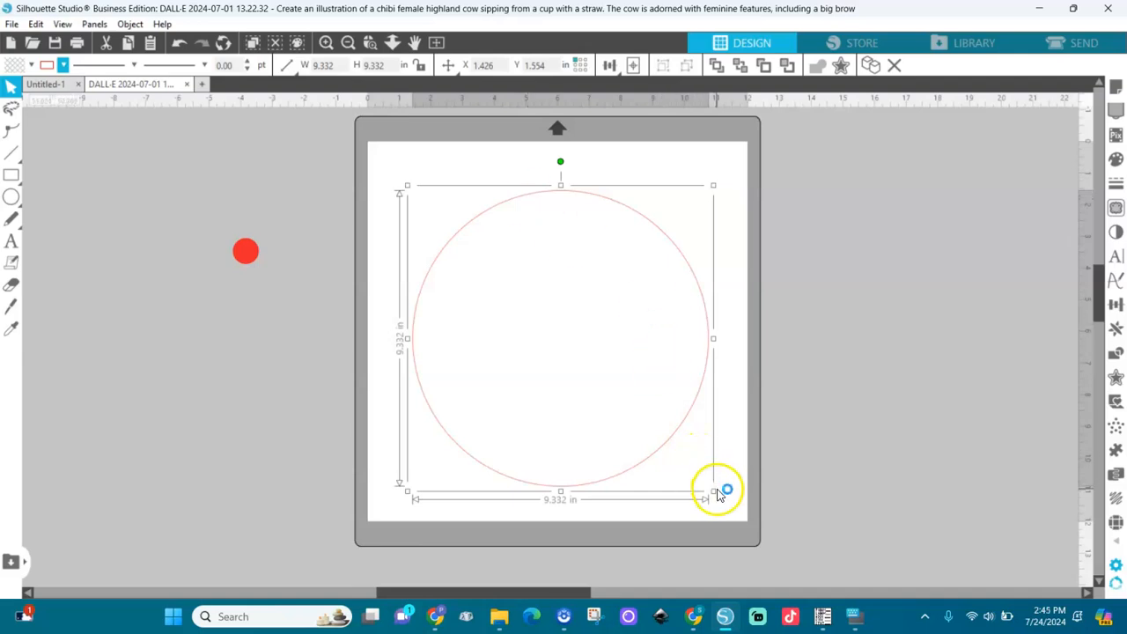
drag(713, 491, 623, 359)
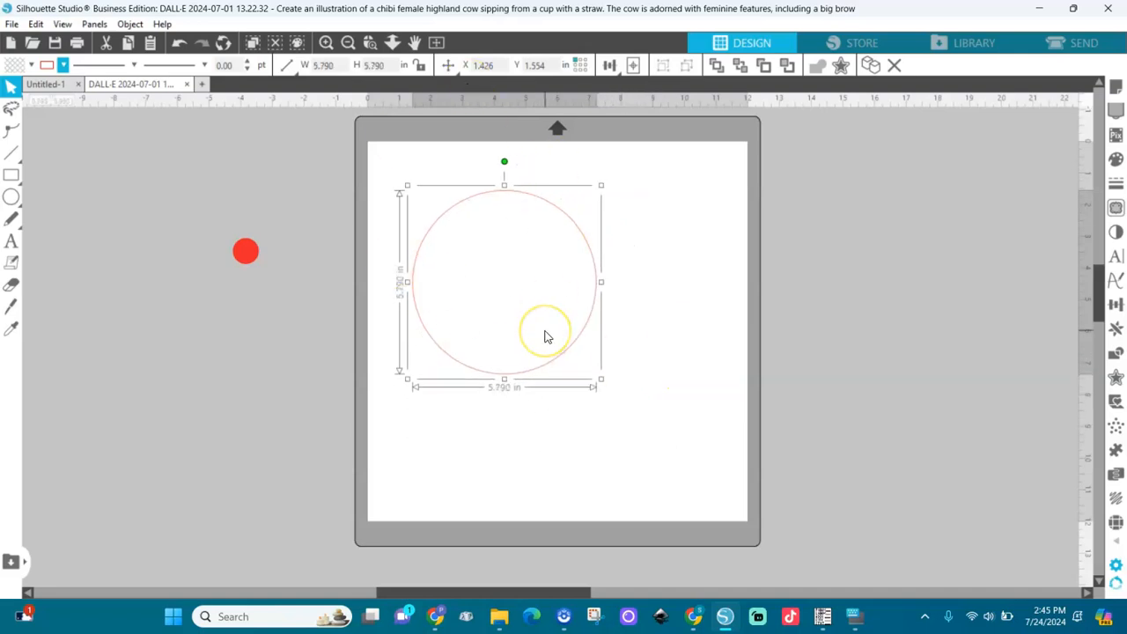
- Replicate the small red circle around the large circle's outline using Object on Path, with 18 repeats
click(252, 256)
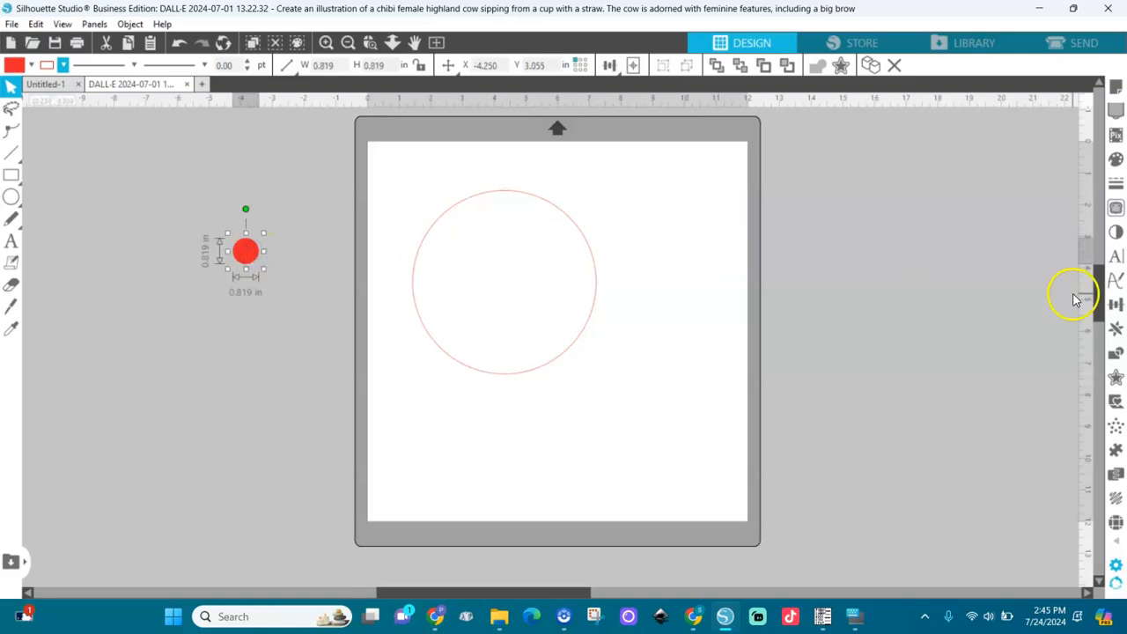
click(1116, 331)
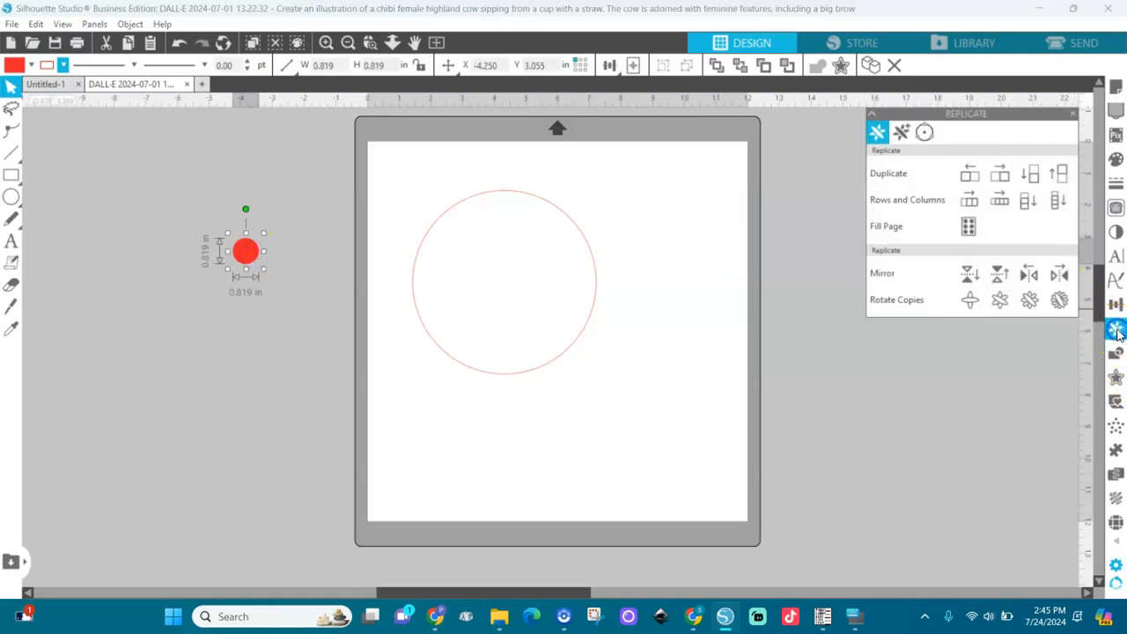
click(925, 133)
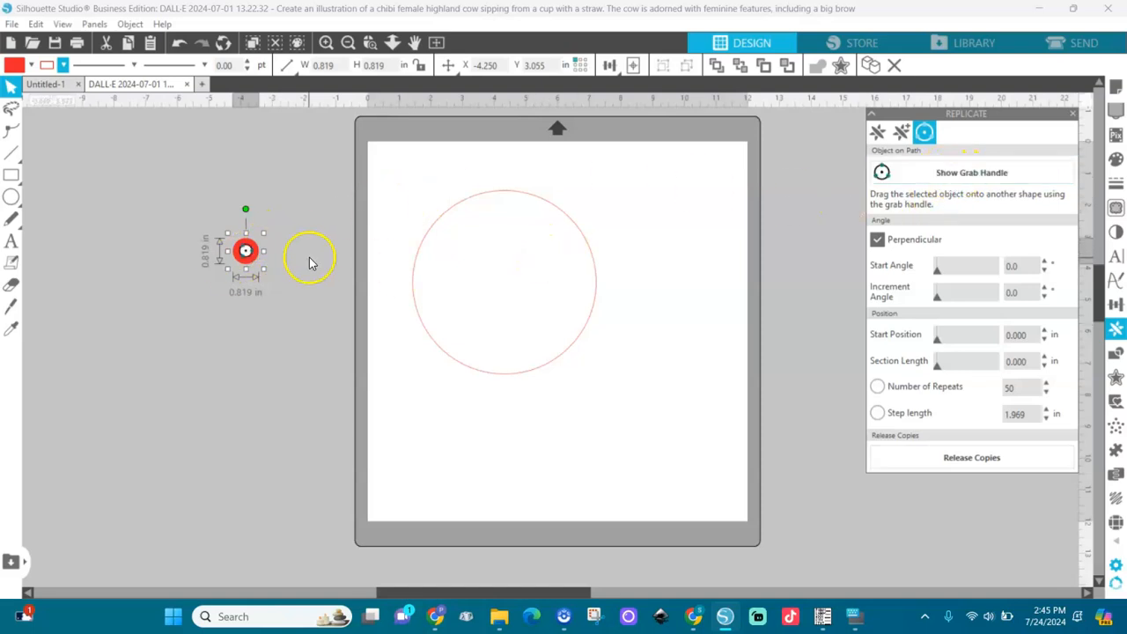
drag(248, 254, 419, 267)
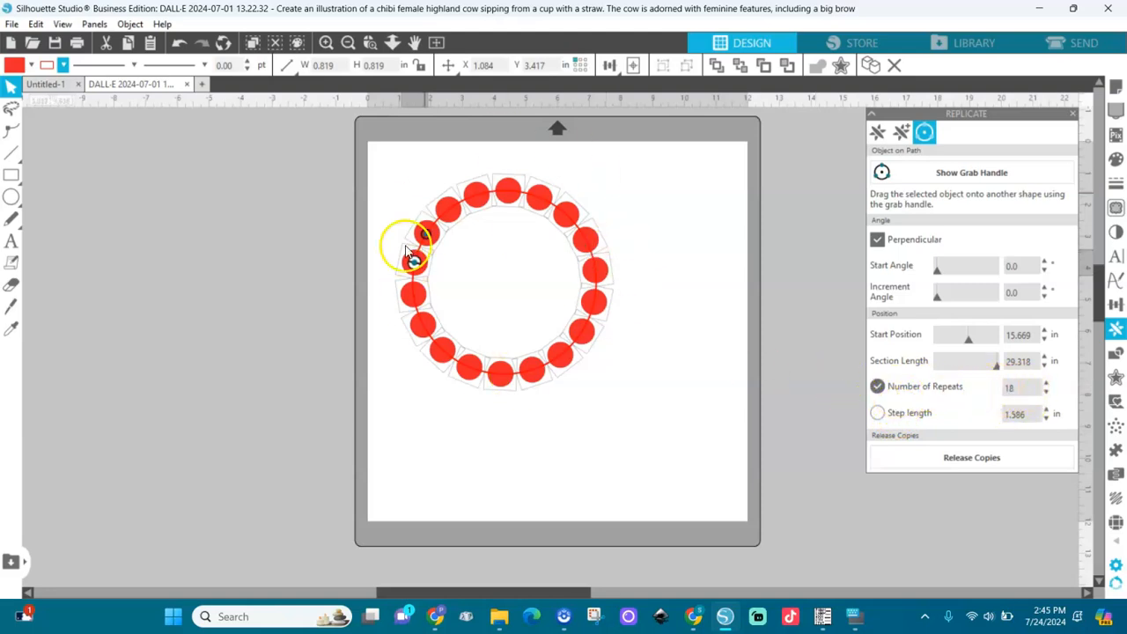
- Set the number of repeats along the path to 15 and release the copies
click(1047, 383)
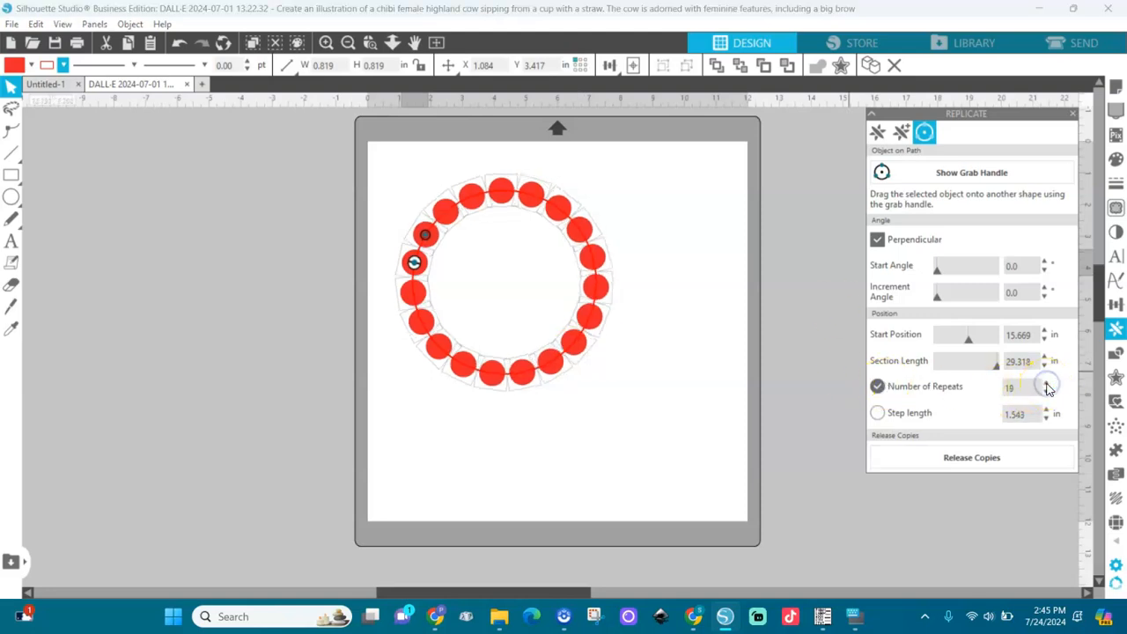
click(1047, 383)
click(1047, 383)
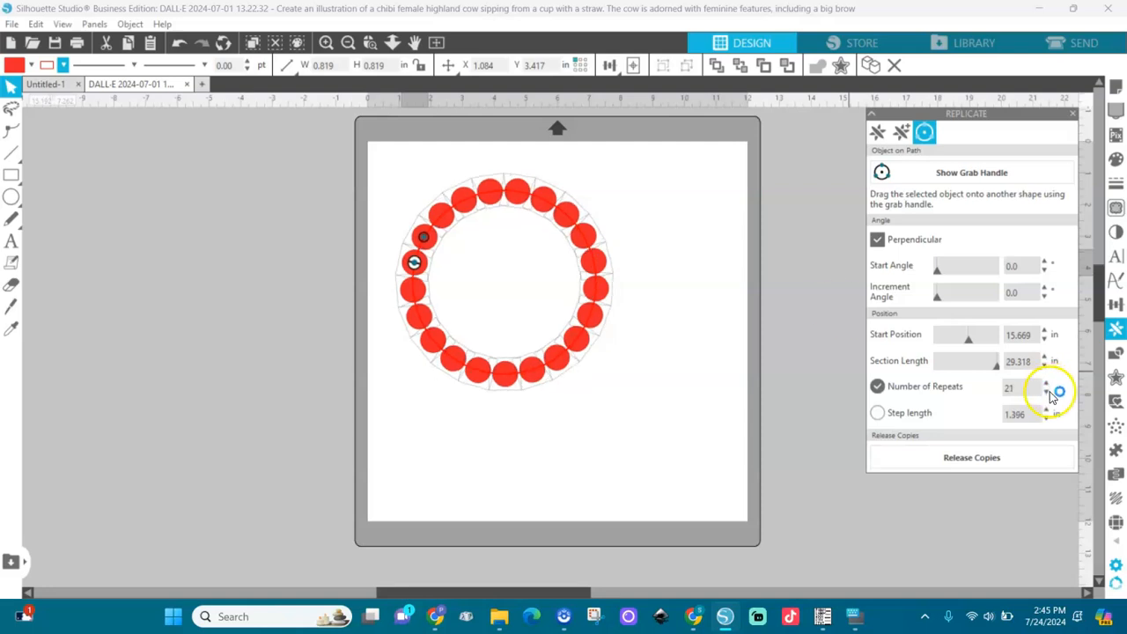
click(1046, 392)
click(1046, 392)
click(1046, 393)
click(1046, 393)
click(1046, 392)
click(1046, 393)
click(1047, 392)
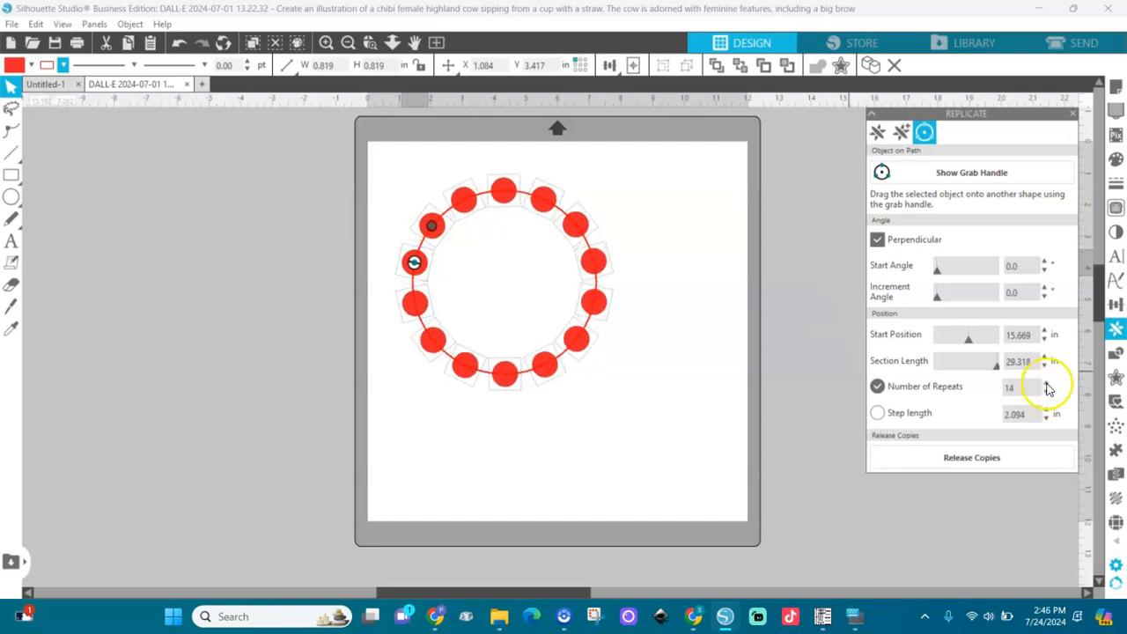
click(1047, 383)
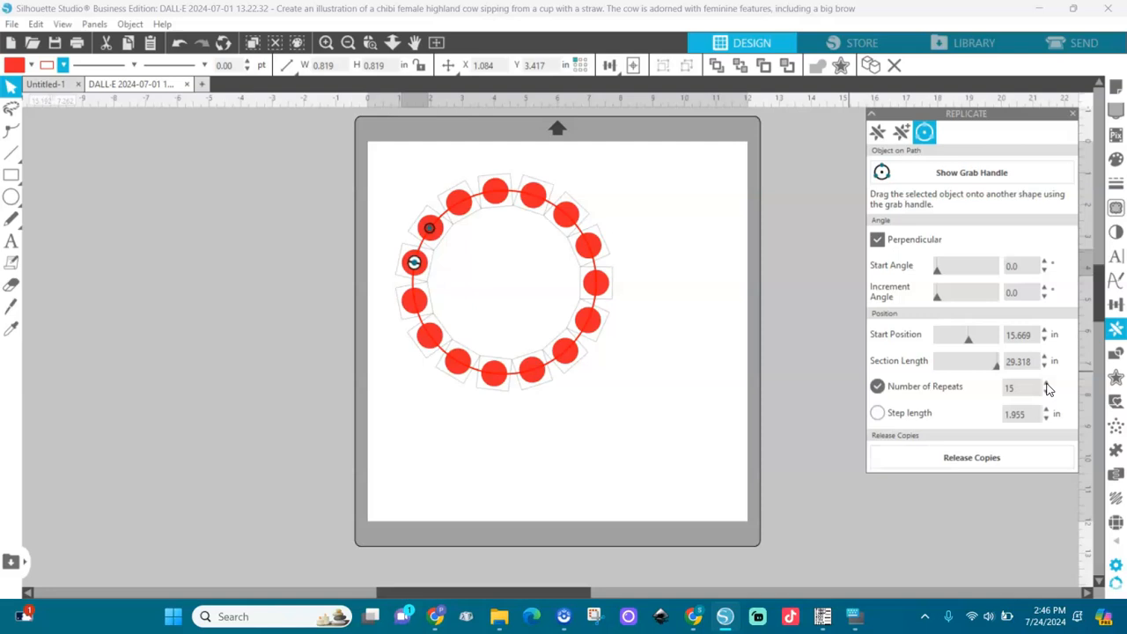
click(982, 460)
click(971, 460)
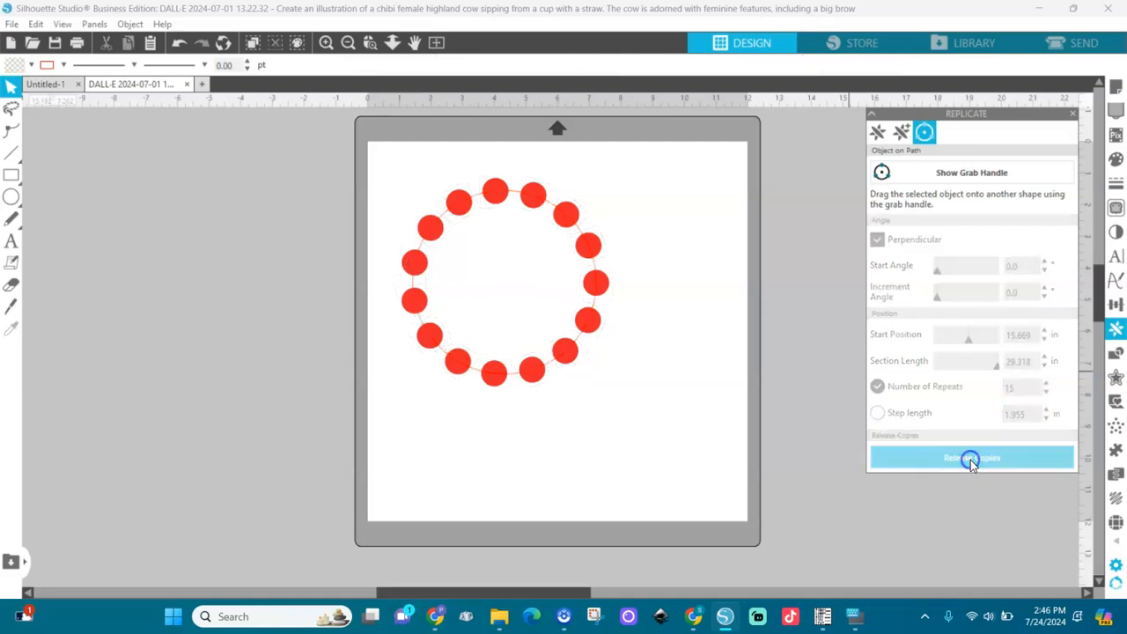
- Fill the second ring circle above the rightmost guide point with light pink and send it to the back
click(578, 234)
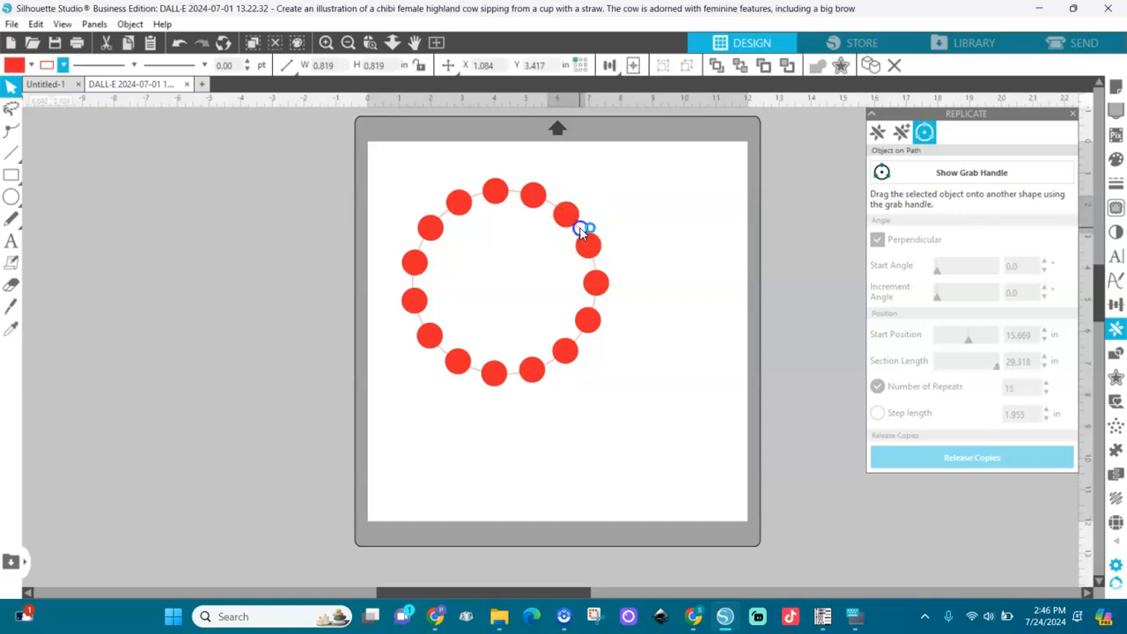
click(587, 240)
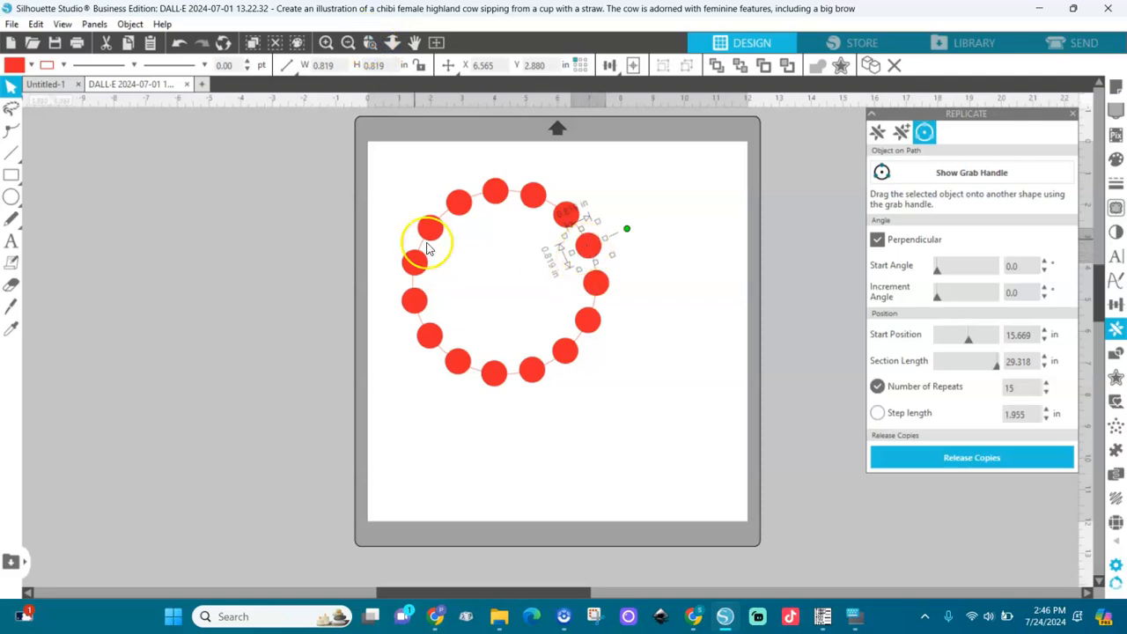
click(30, 66)
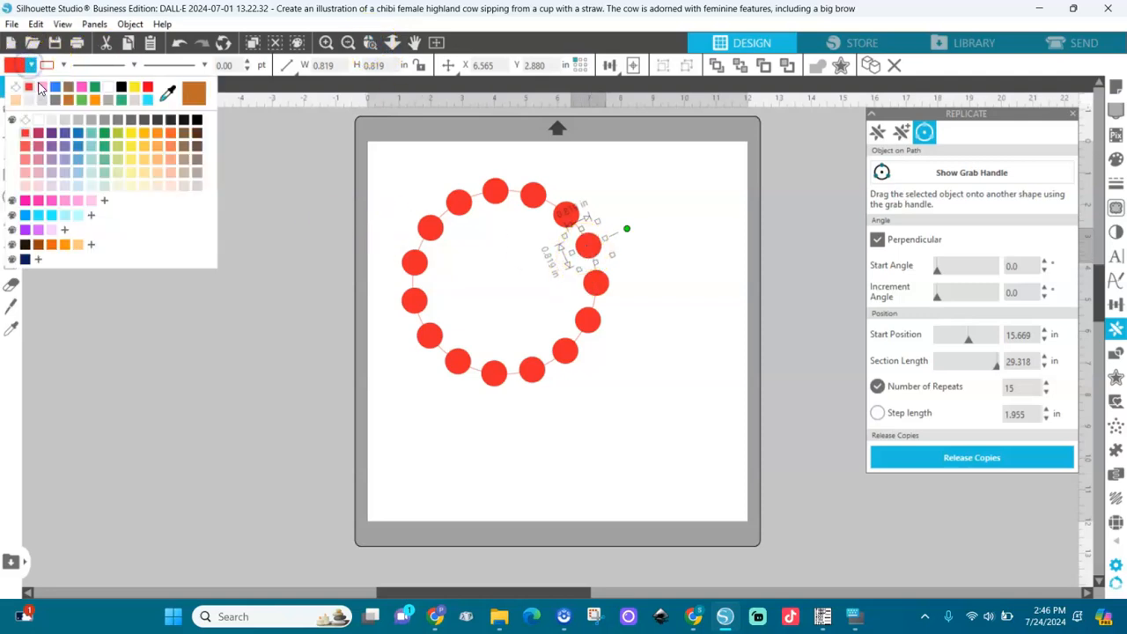
click(40, 87)
click(372, 44)
click(536, 324)
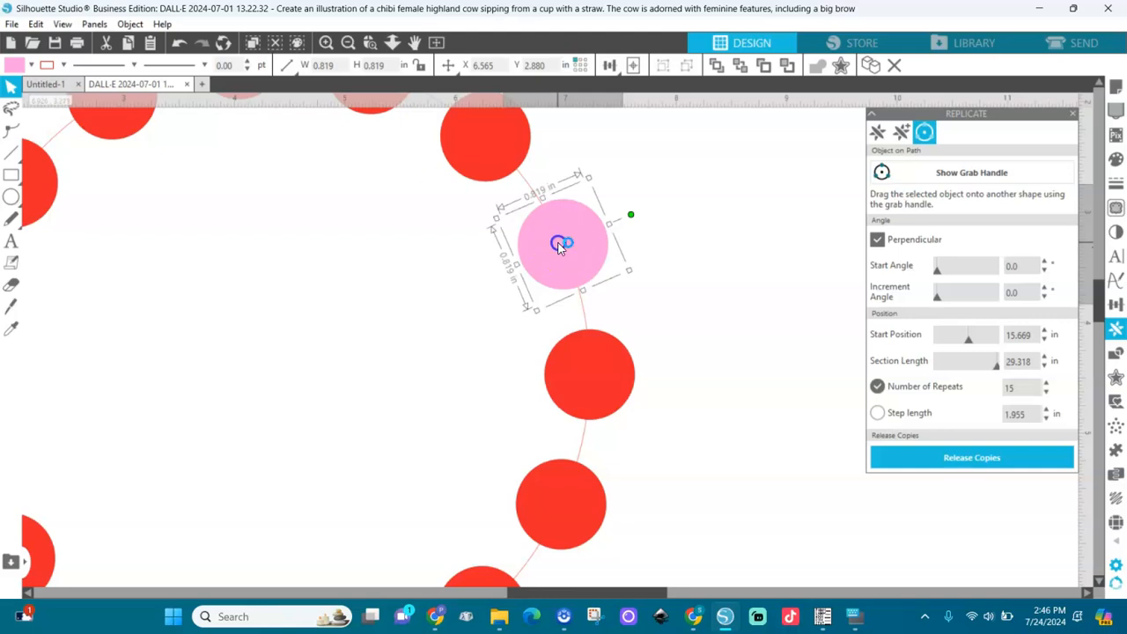
click(739, 67)
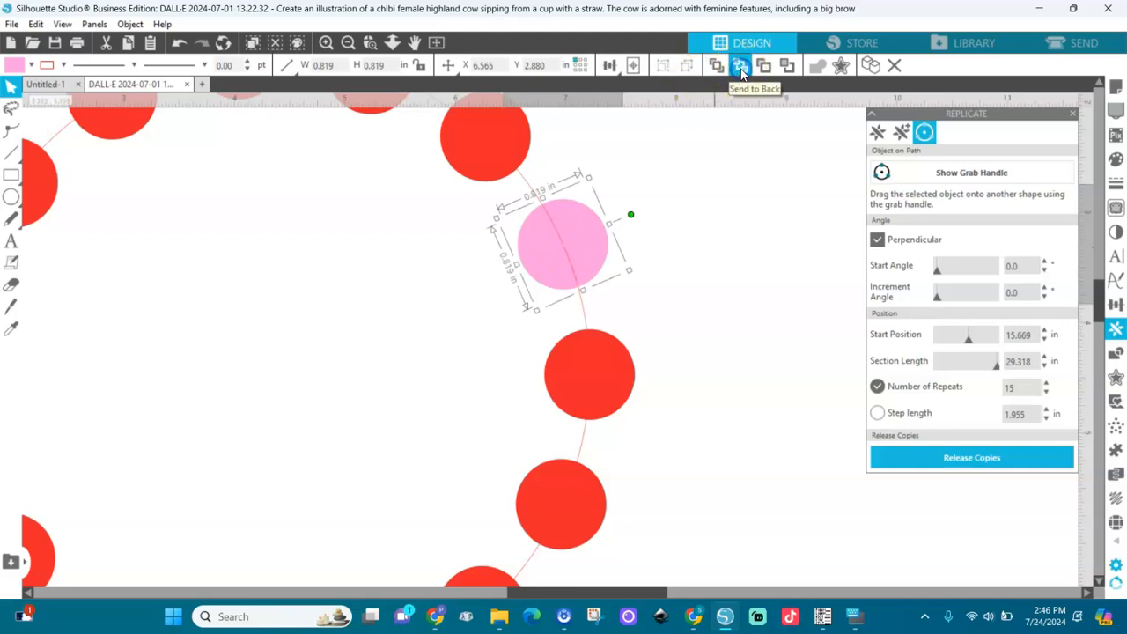
- Move the large outline circle off the ring of dots, over the page's right edge
click(533, 195)
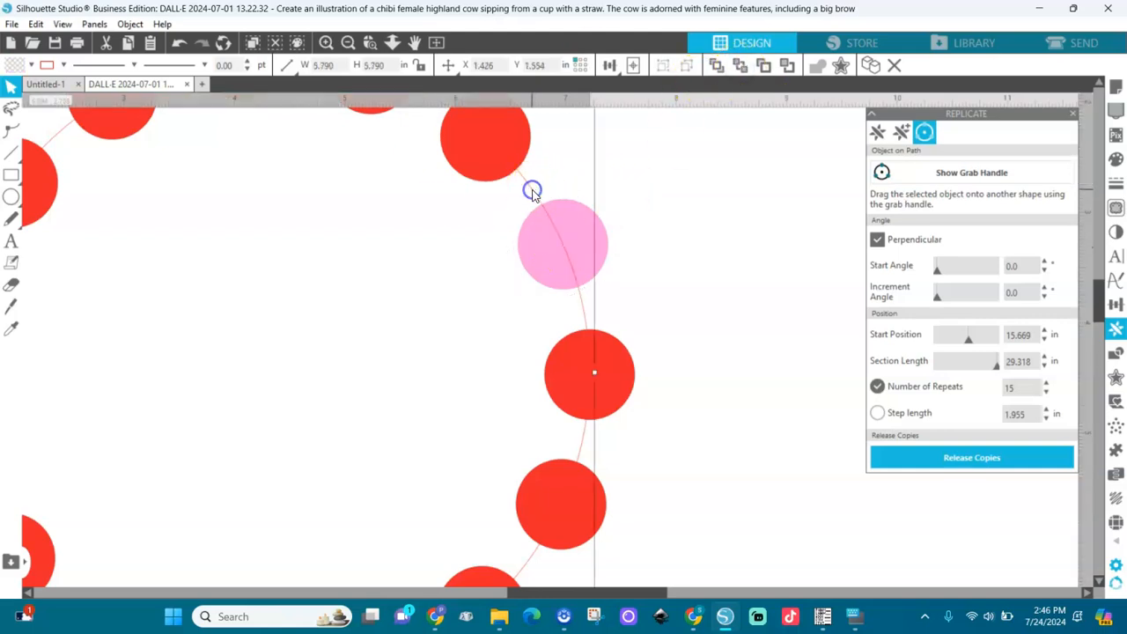
drag(533, 194, 1110, 286)
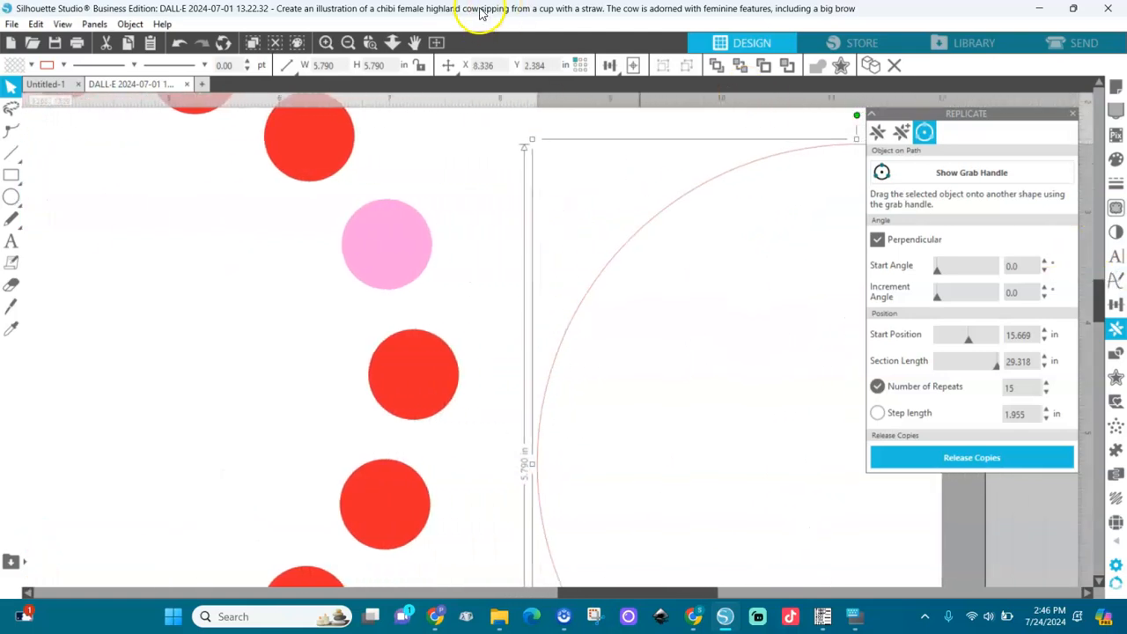
- Fill all the dots of the ring with the same red and move the ring off the page's left edge
click(434, 43)
drag(389, 154, 680, 460)
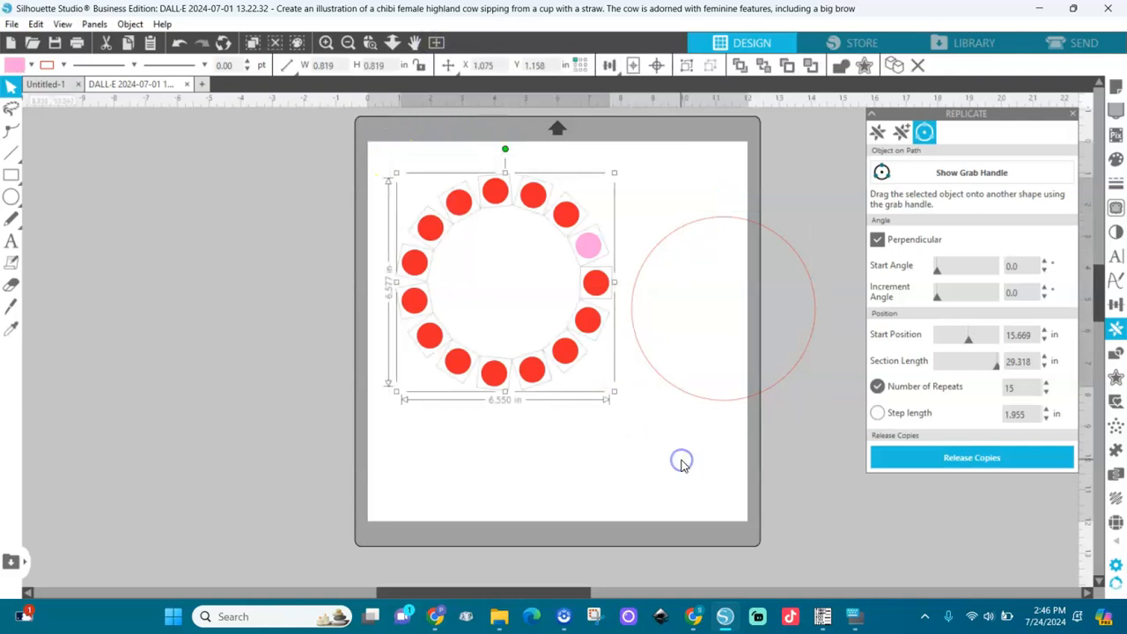
click(18, 66)
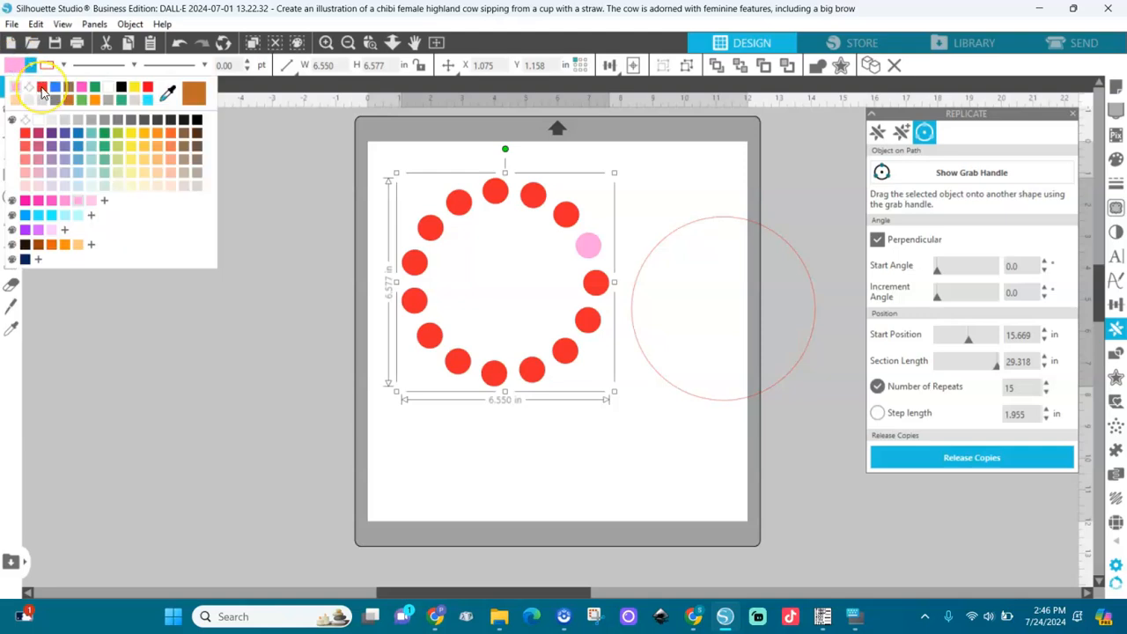
click(41, 87)
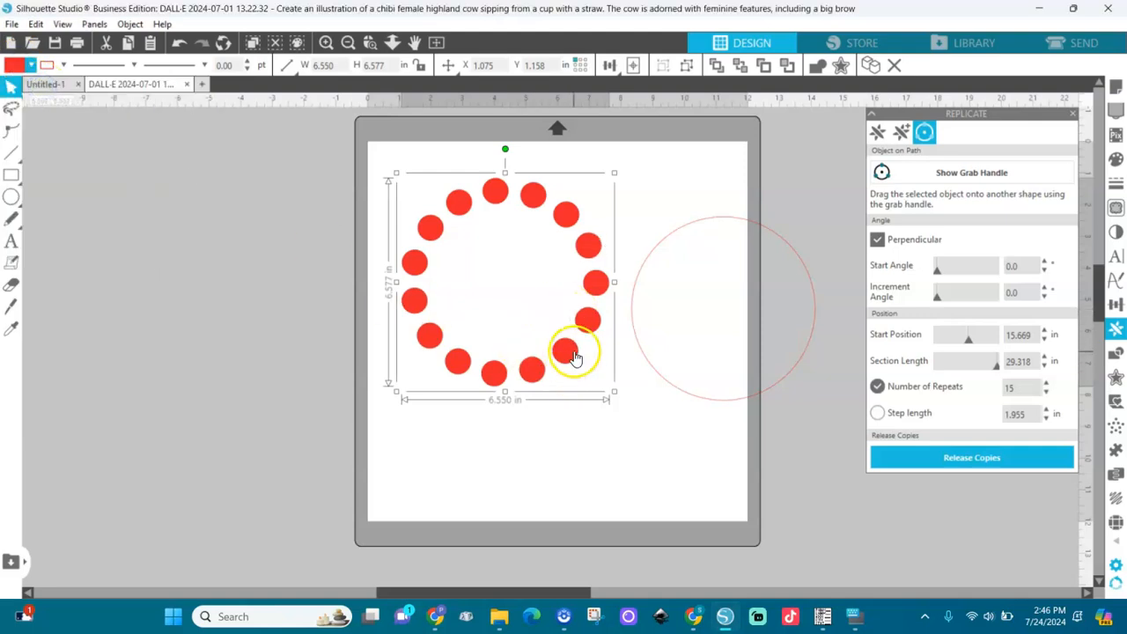
drag(568, 359, 573, 405)
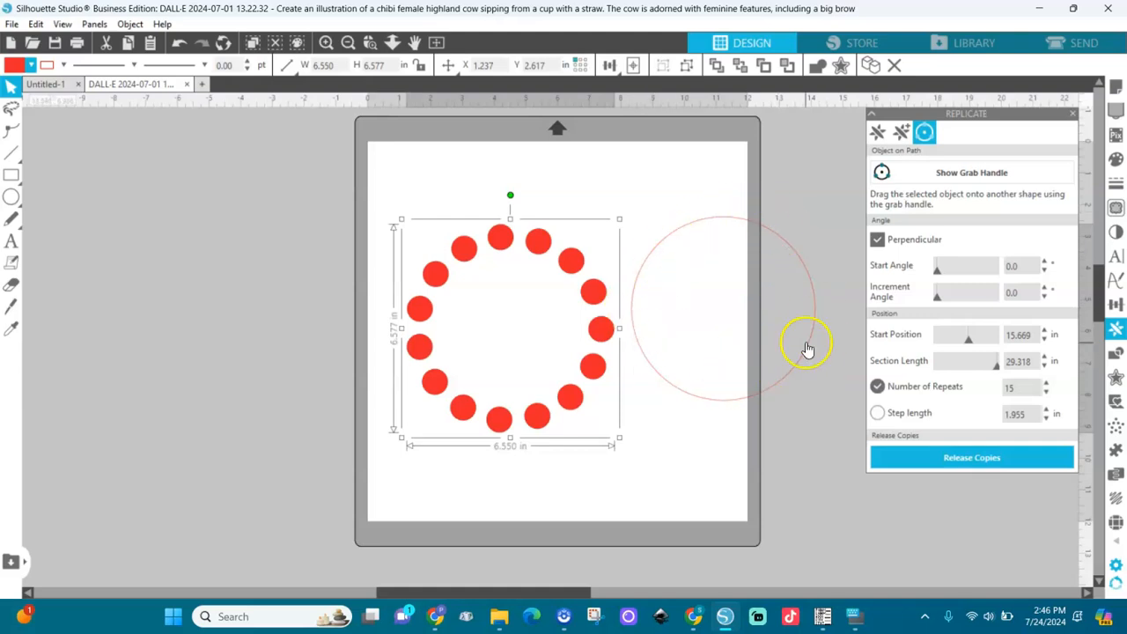
drag(603, 328, 343, 318)
- Draw a rectangle in the middle of the page and set its height and width to 5 in
click(29, 180)
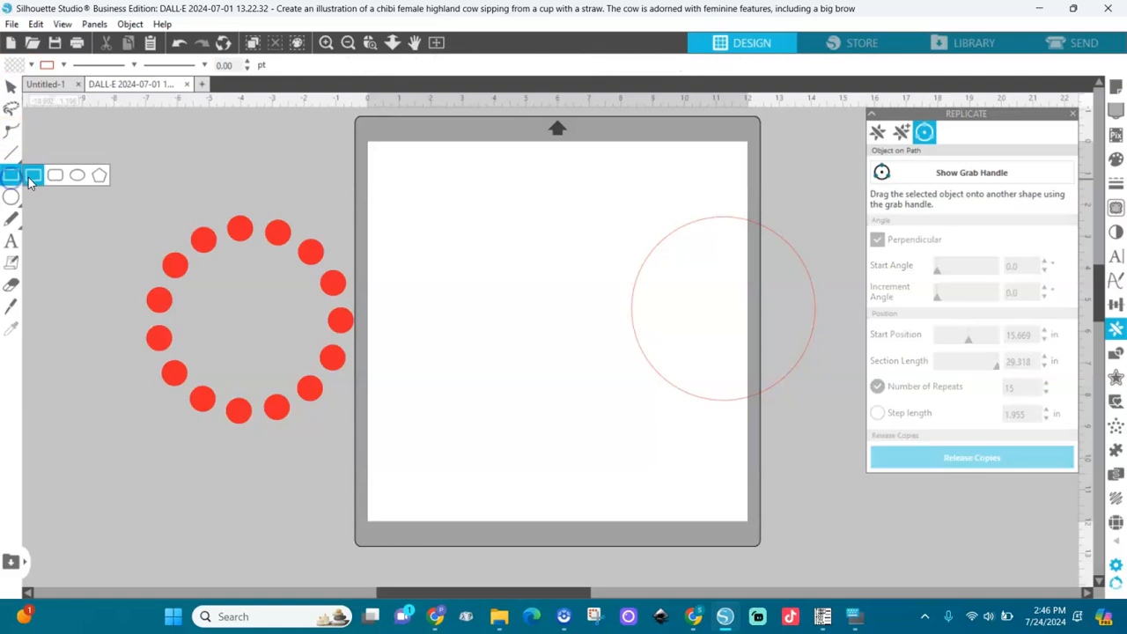
drag(226, 244, 107, 195)
key(Delete)
drag(432, 241, 614, 426)
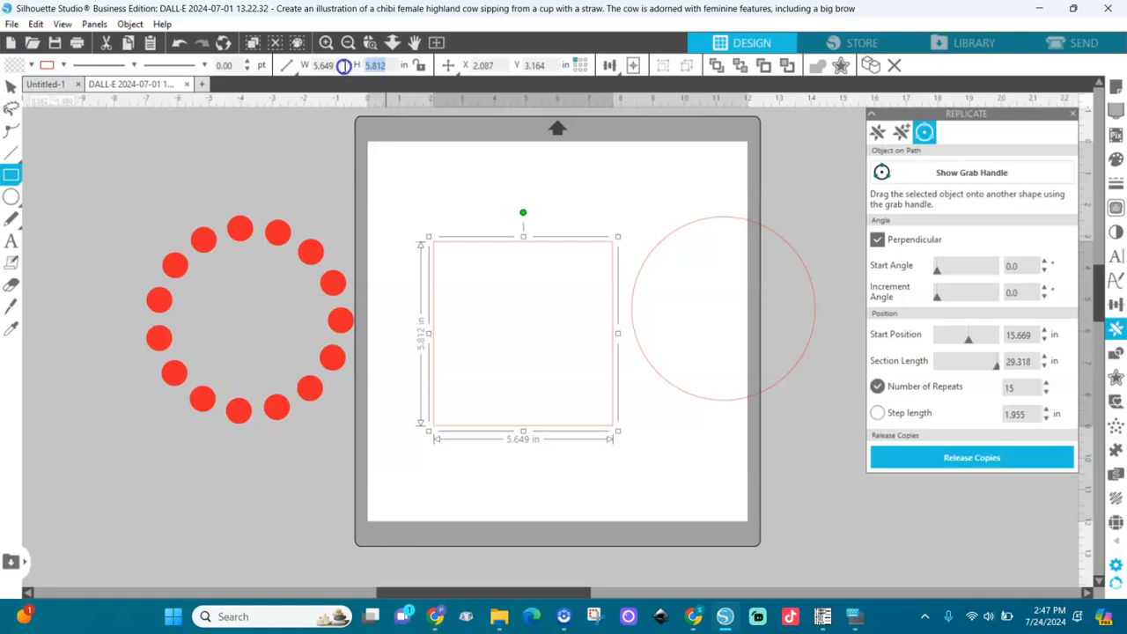
text(5)
key(Return)
drag(337, 64, 272, 52)
text(5)
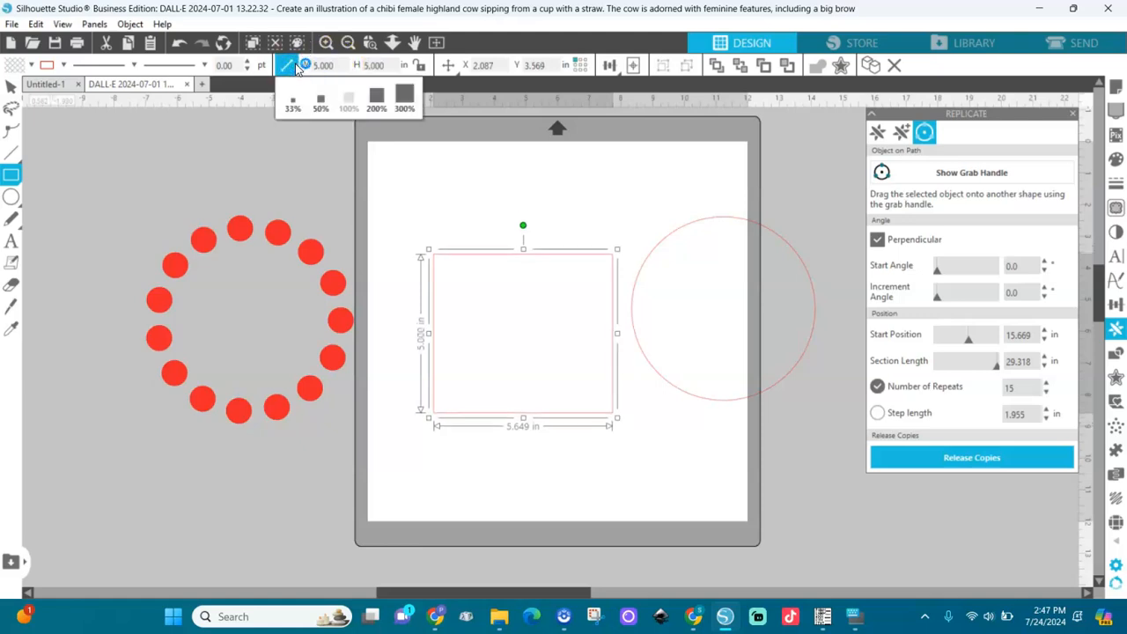
key(Return)
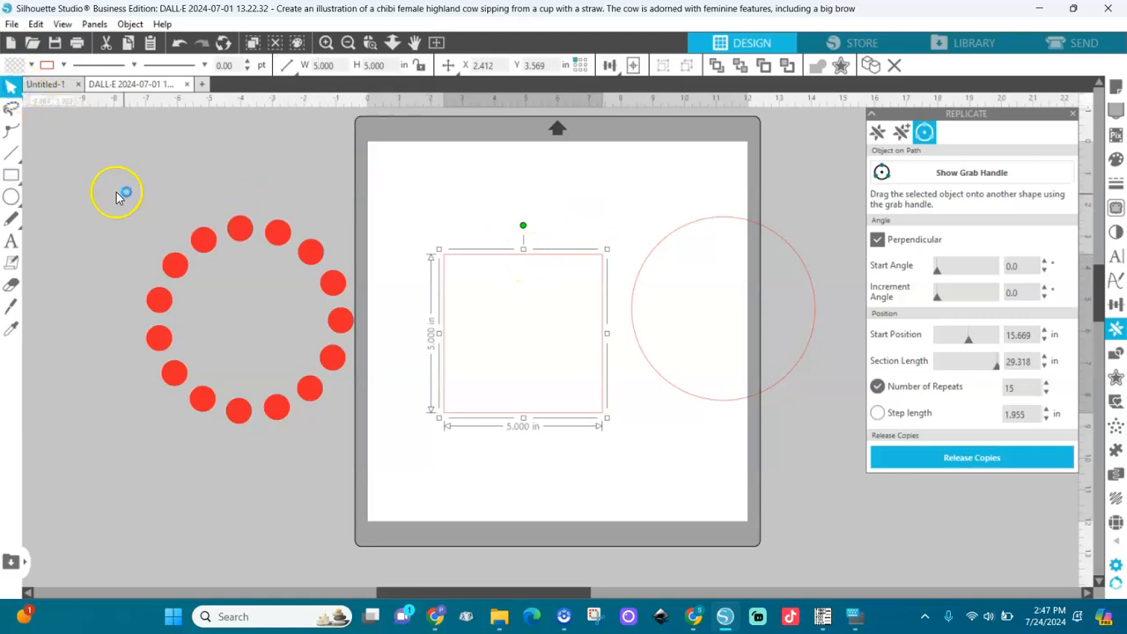
- Draw a heart about 0.8 in wide above the square's upper-left corner and convert it to a path
mouse_move(15, 198)
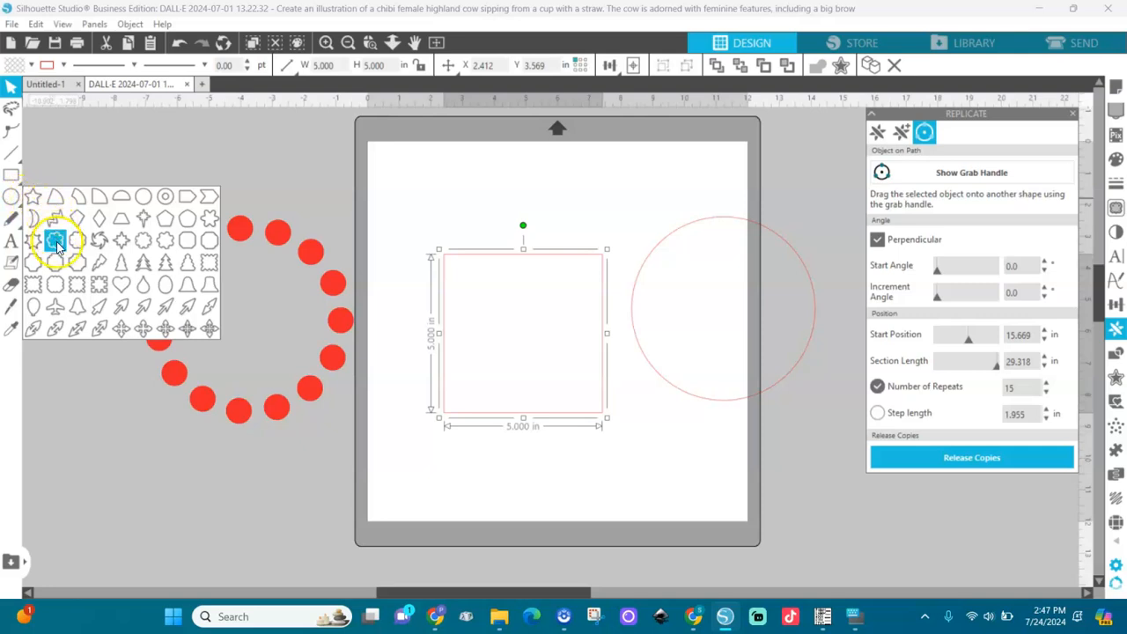
click(121, 283)
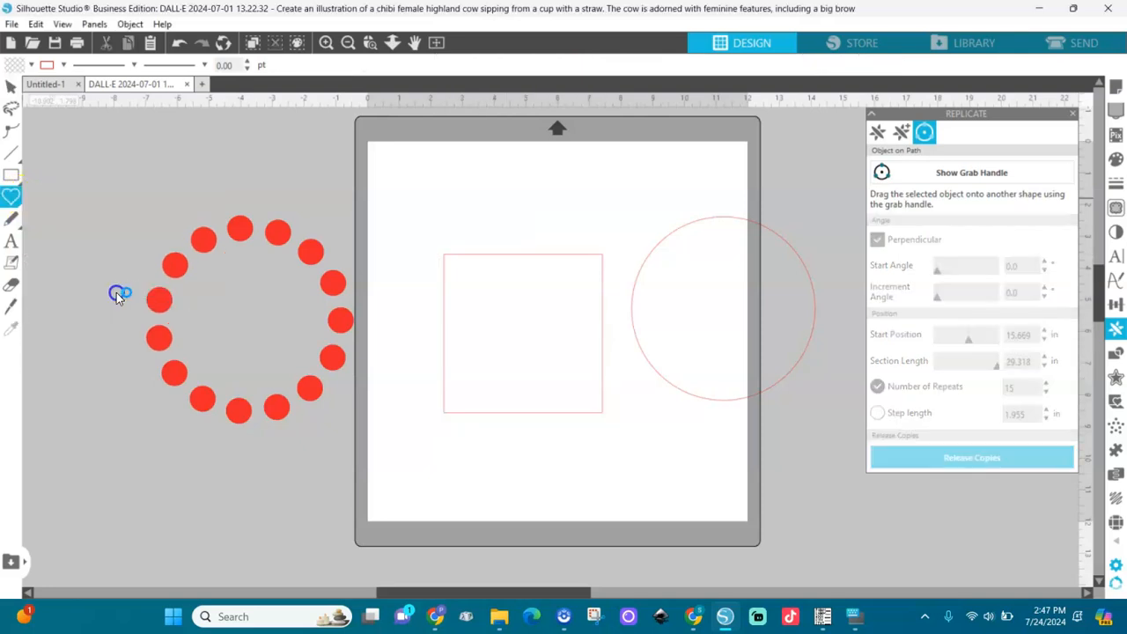
drag(431, 201, 434, 227)
right_click(434, 227)
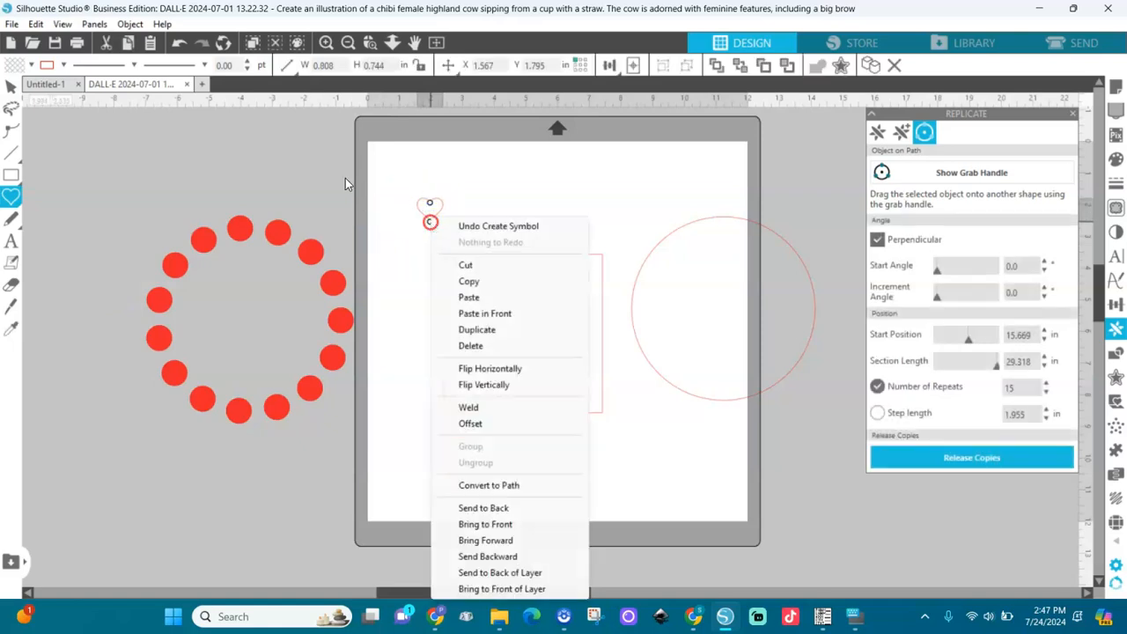
click(491, 485)
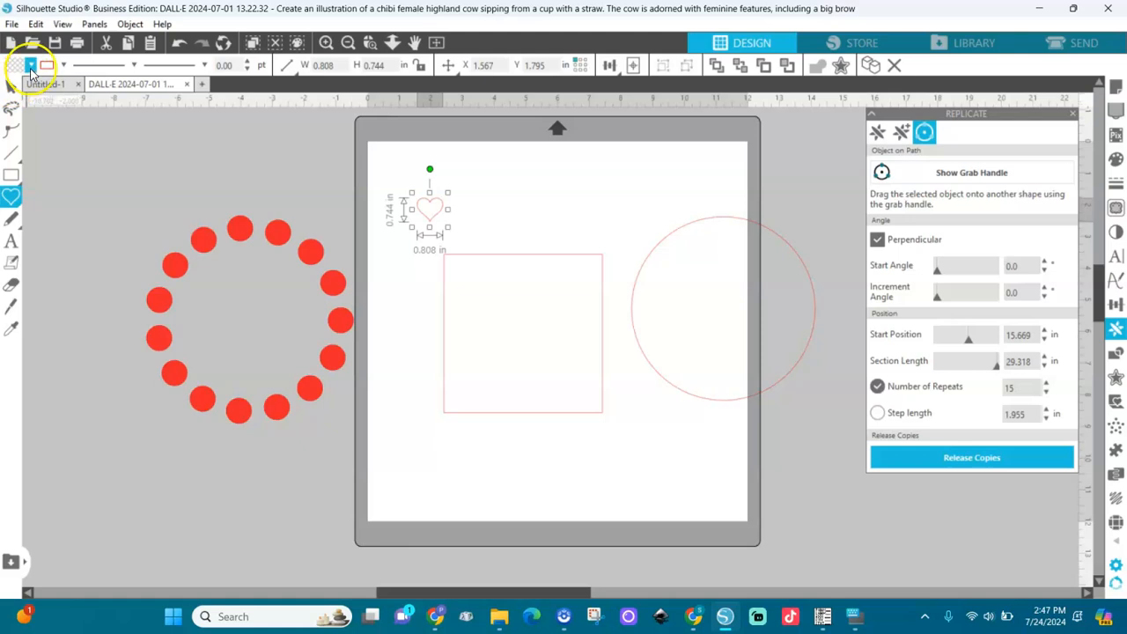
- Fill the small heart with blue and choose the transparent line colour for it
click(30, 65)
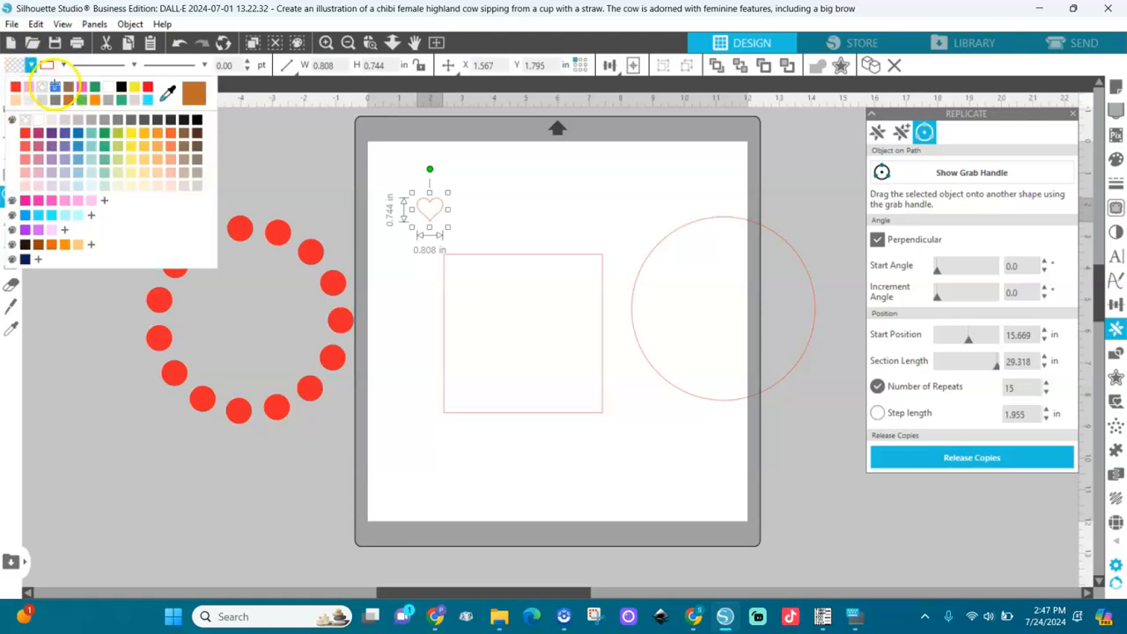
click(54, 86)
click(65, 64)
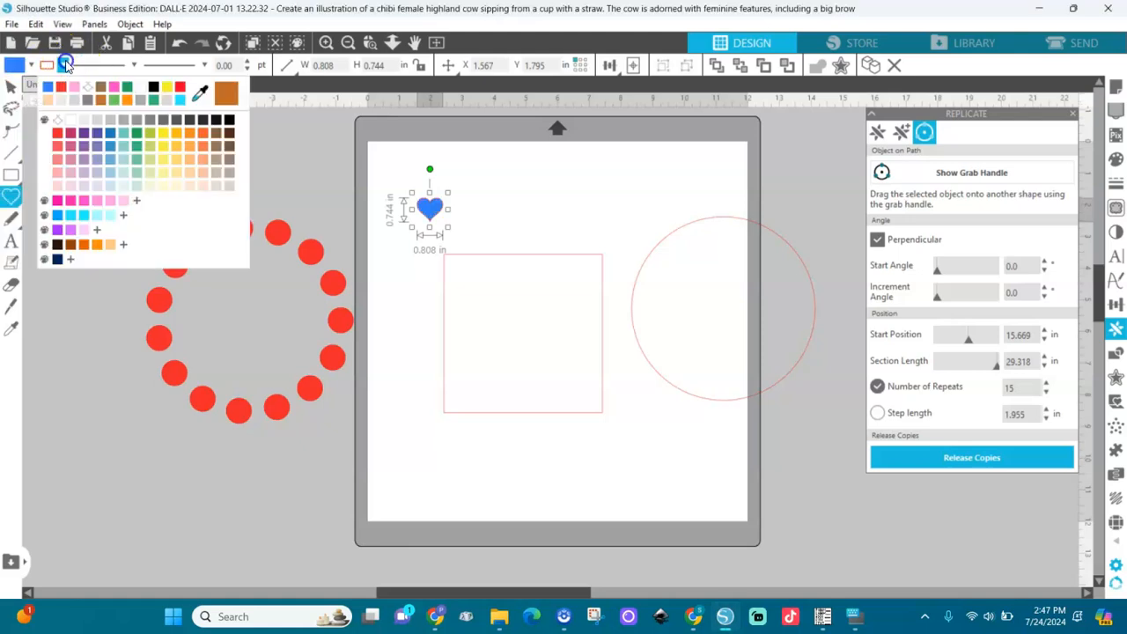
click(84, 87)
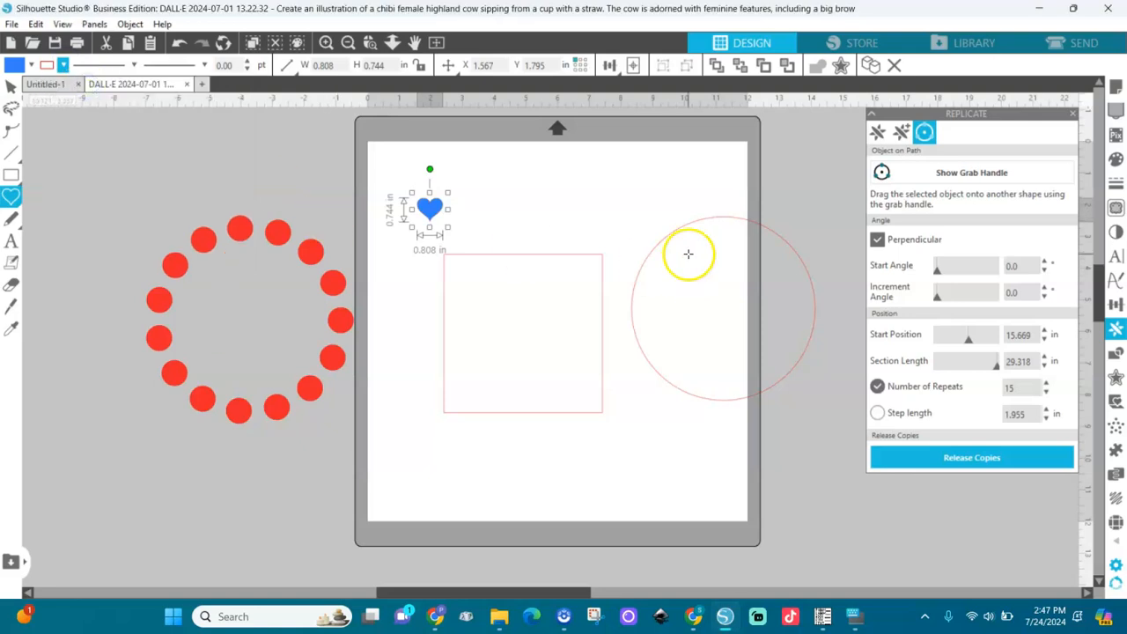
- Replicate the blue heart around the square's outline using Object on Path, with 20 repeats
click(966, 173)
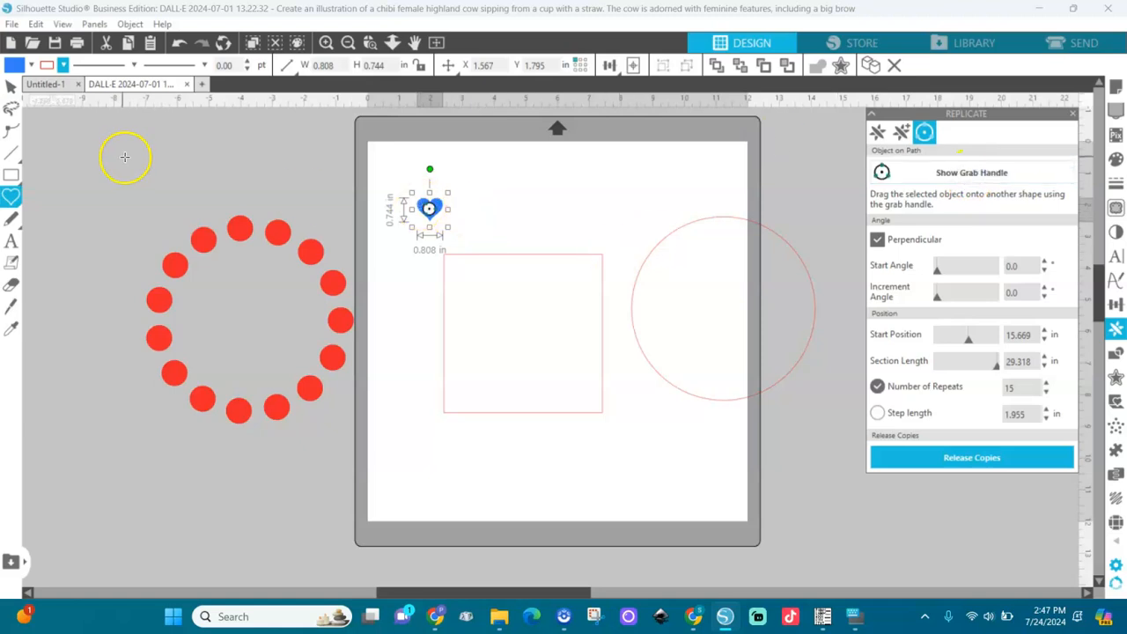
click(11, 85)
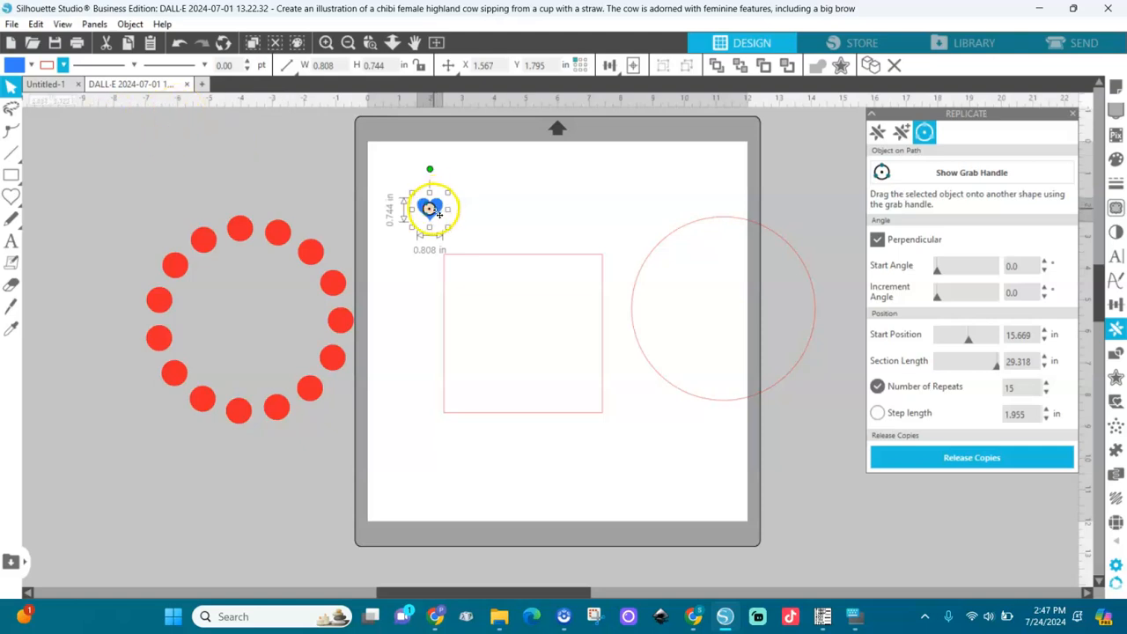
drag(443, 208, 511, 255)
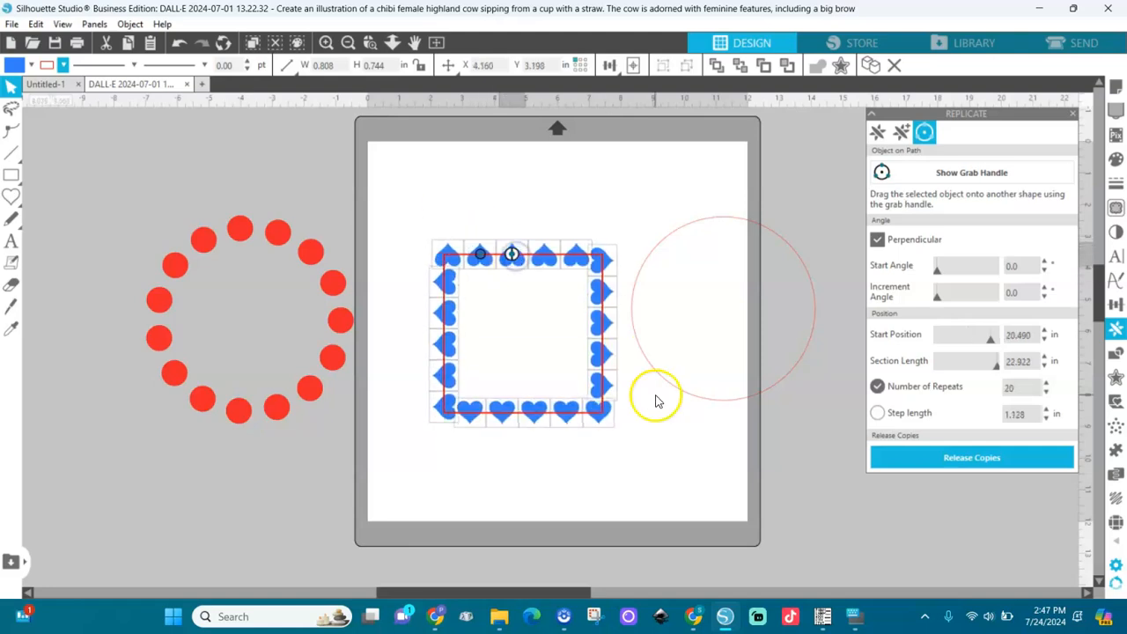
- Delete the large outline circle beside the square, and release the heart copies at a start position of 20.625 in
click(634, 336)
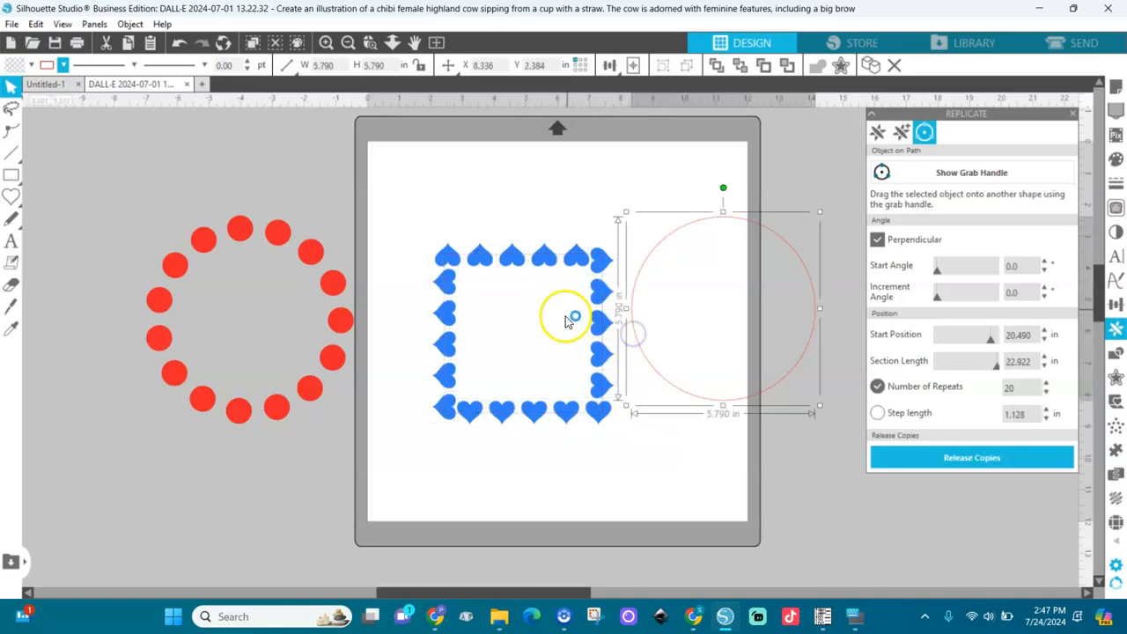
click(661, 364)
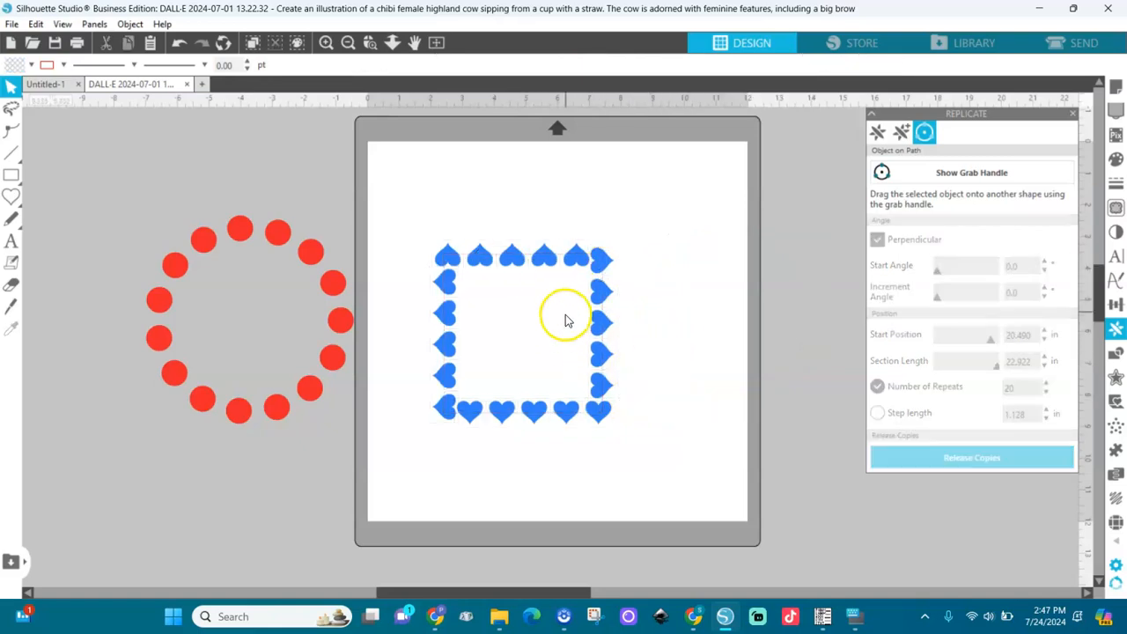
click(598, 373)
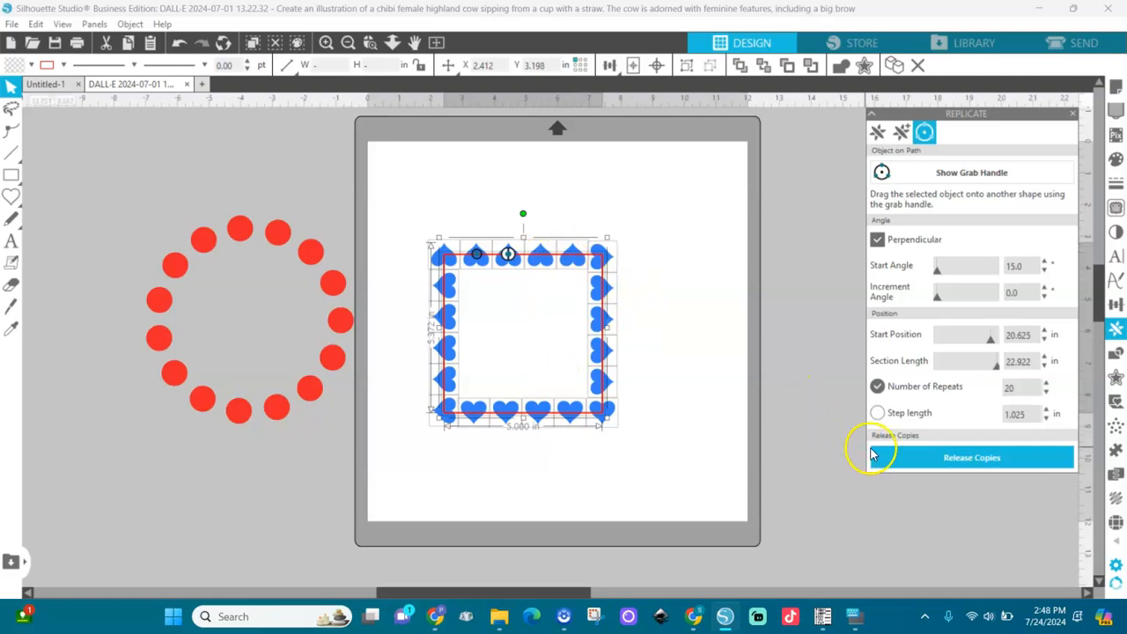
click(927, 458)
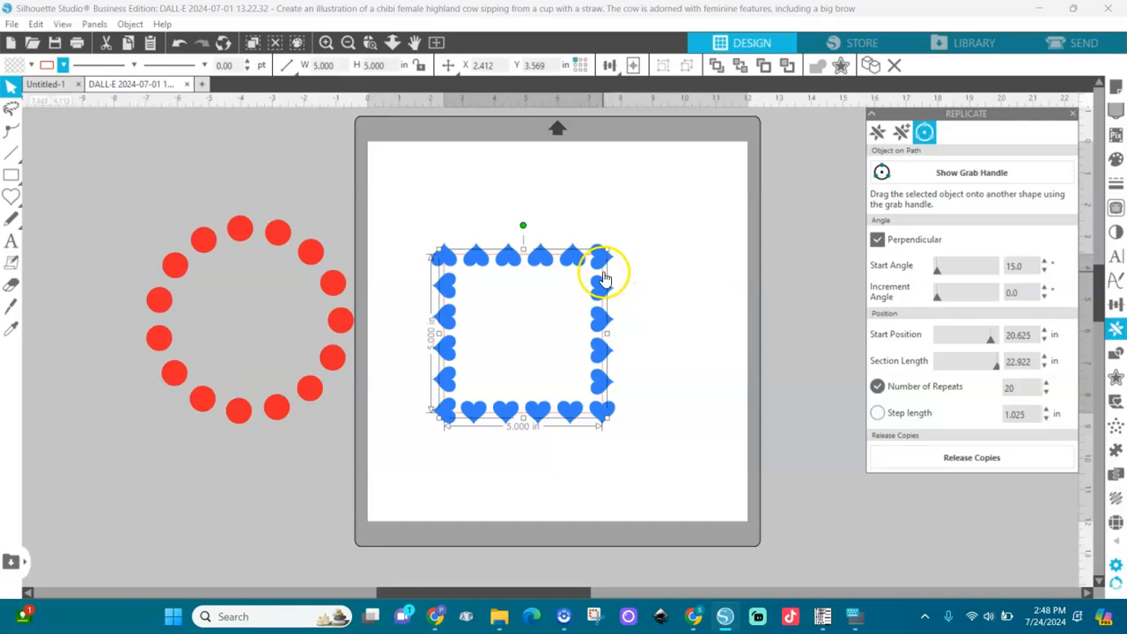
- Send the heart at the square's upper-right corner to the back and move the square outline off the page's right edge
click(654, 245)
click(599, 258)
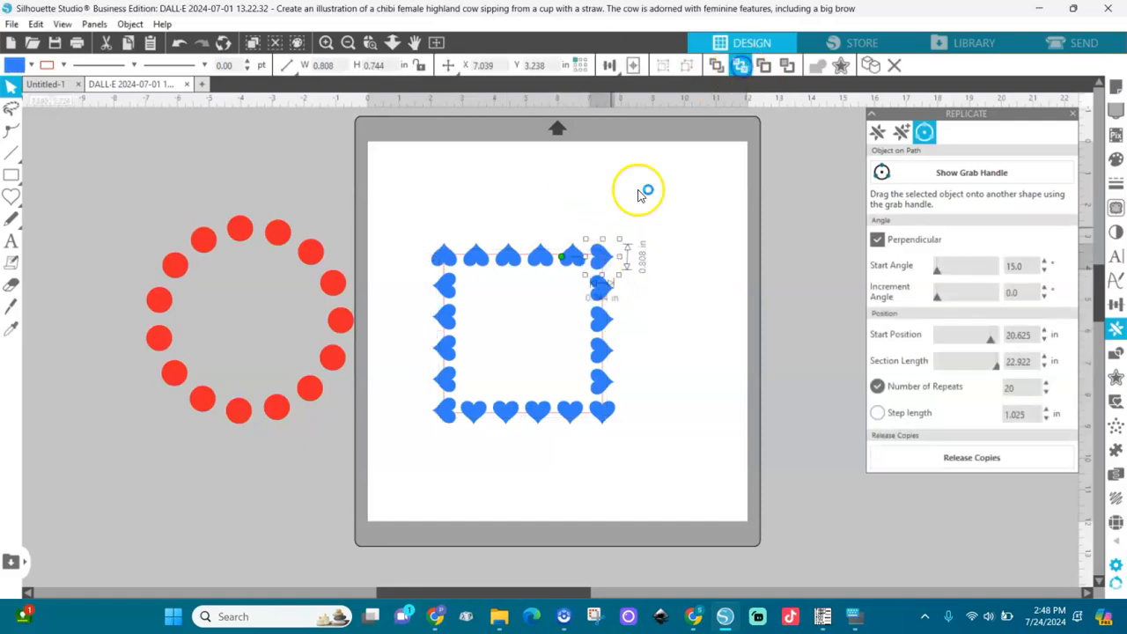
click(647, 269)
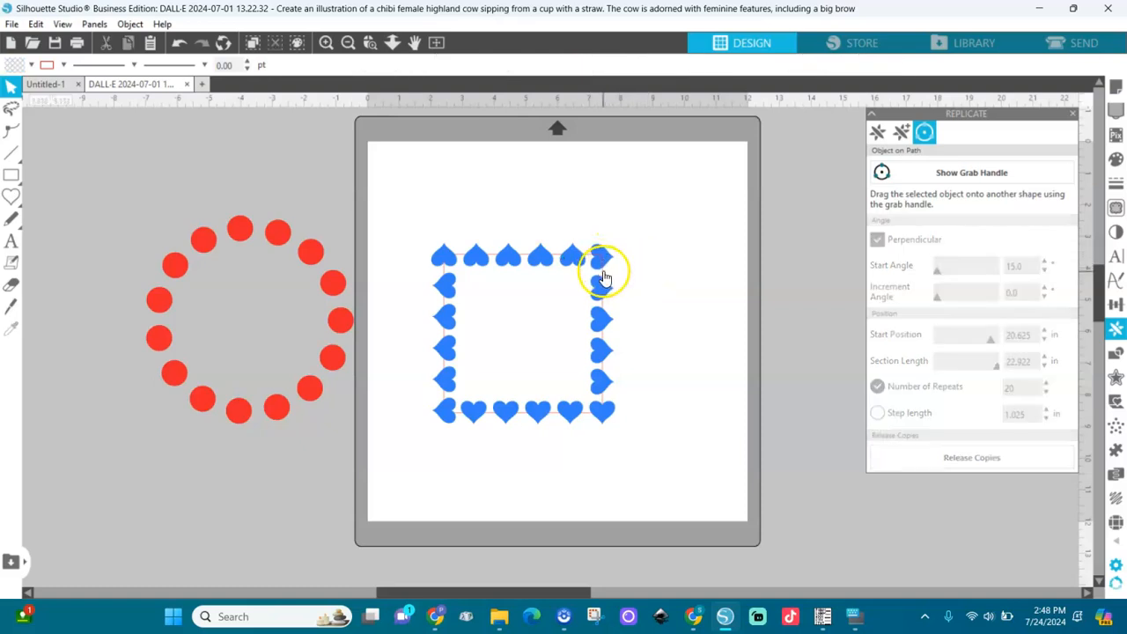
drag(604, 278, 899, 273)
click(604, 270)
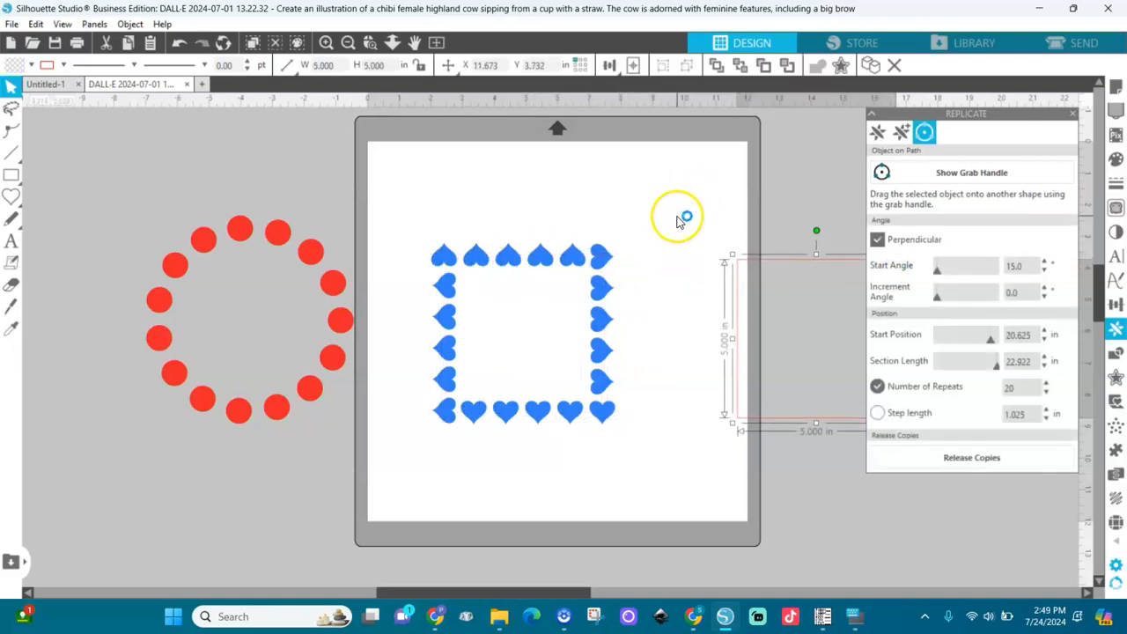
- Select all the hearts of the square frame and move them together over the page's right edge
drag(660, 388, 403, 445)
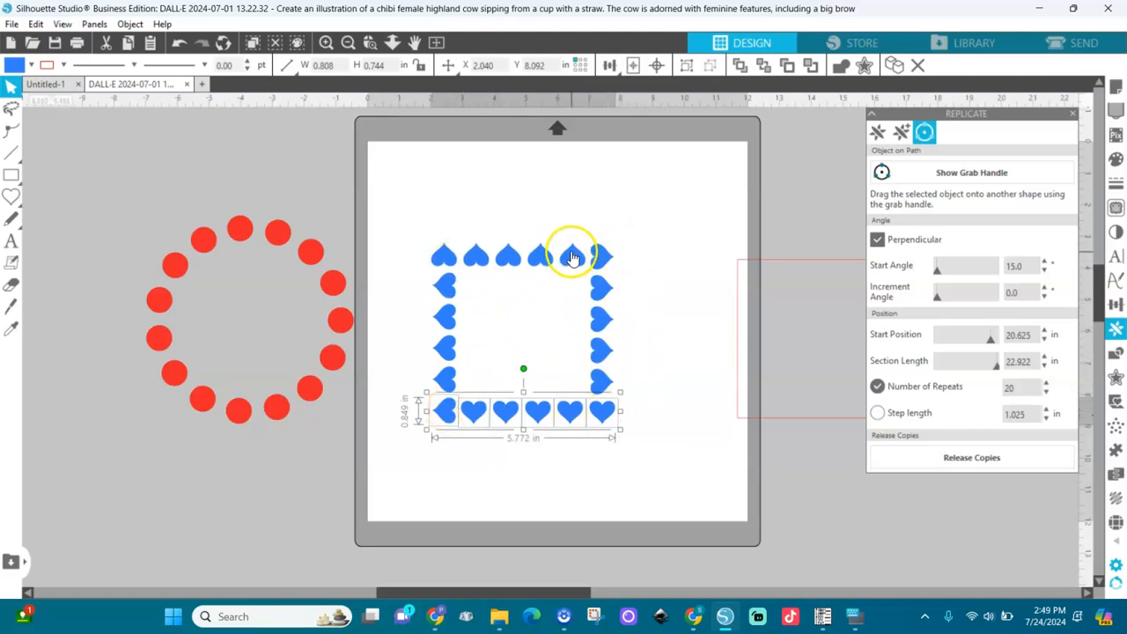
click(463, 385)
drag(463, 382, 385, 486)
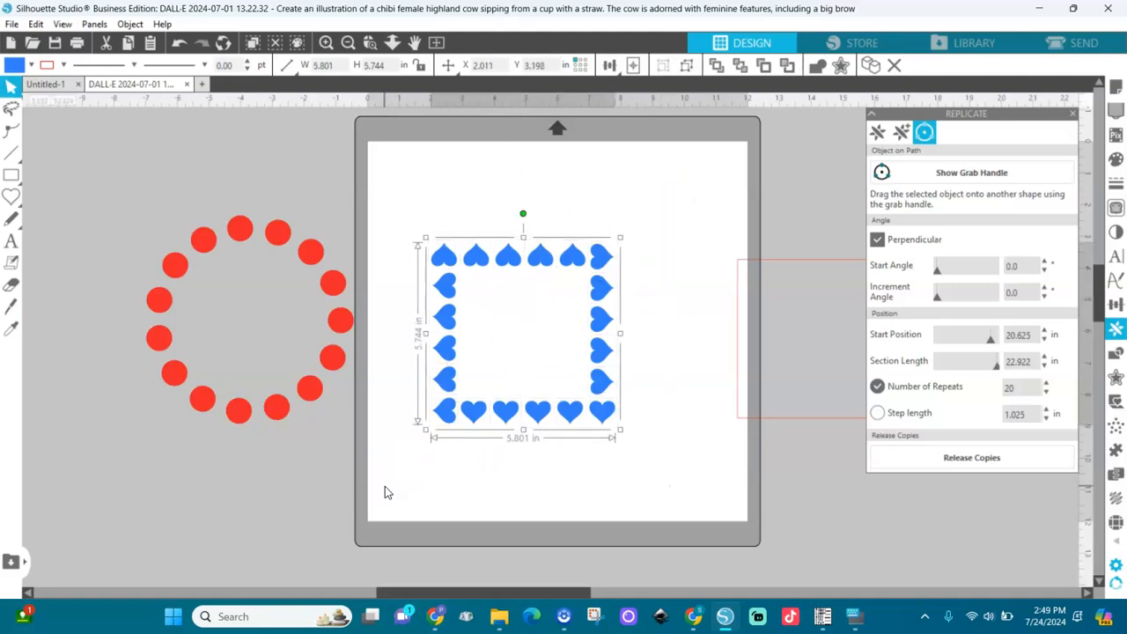
drag(459, 411, 742, 482)
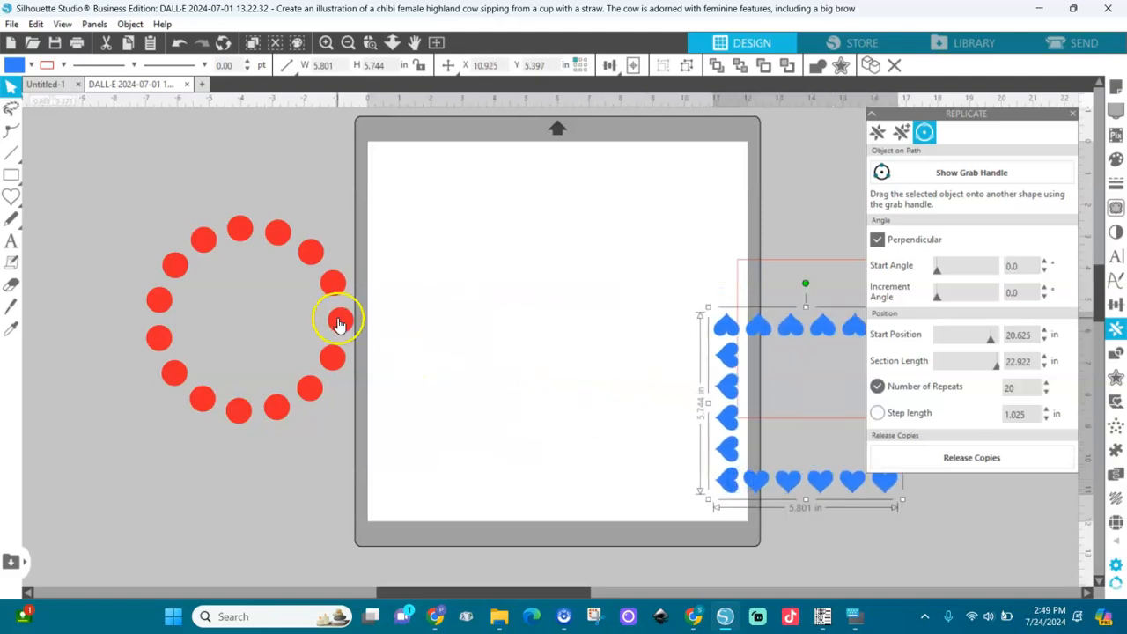
- Draw a circle converted to a path on the page and scale it down to about 3.3 in across
click(11, 196)
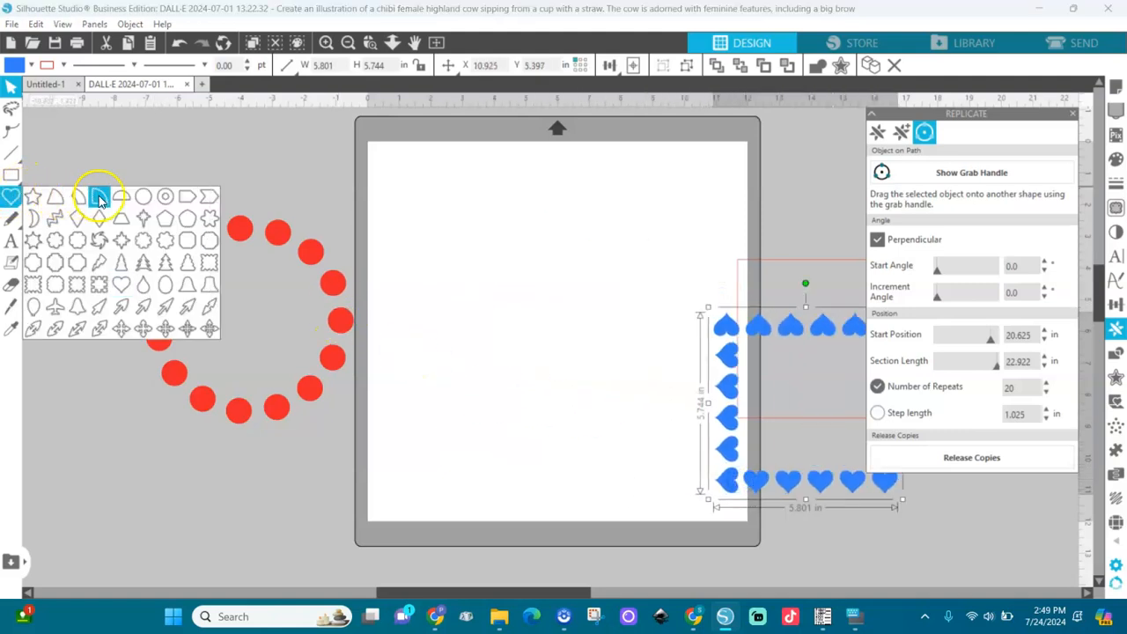
click(141, 201)
drag(448, 255, 516, 345)
right_click(517, 345)
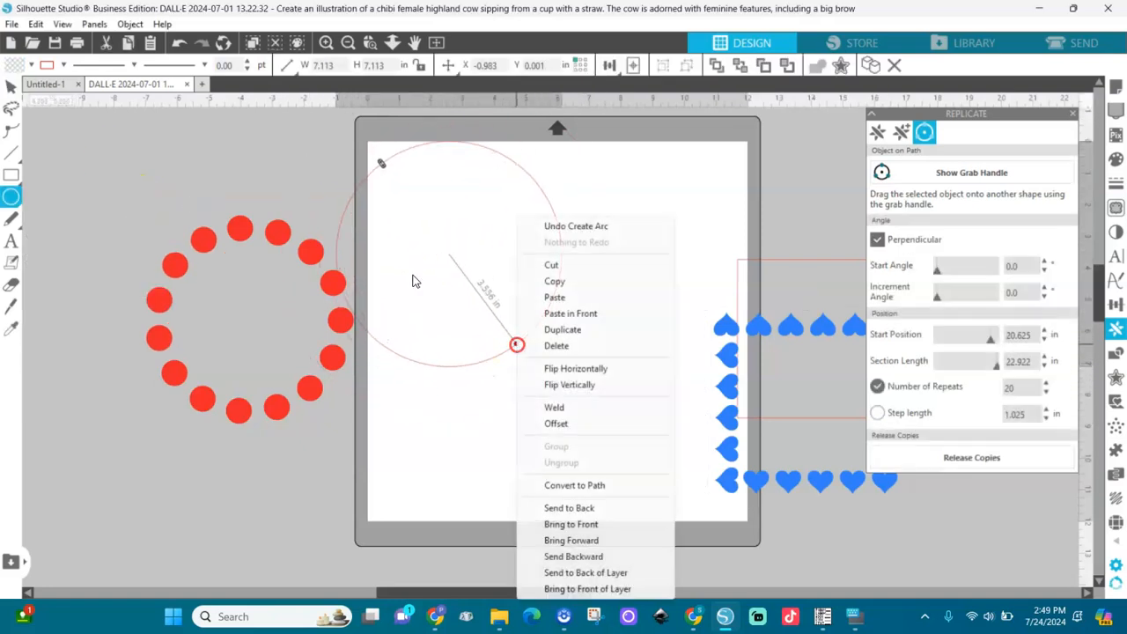
click(590, 481)
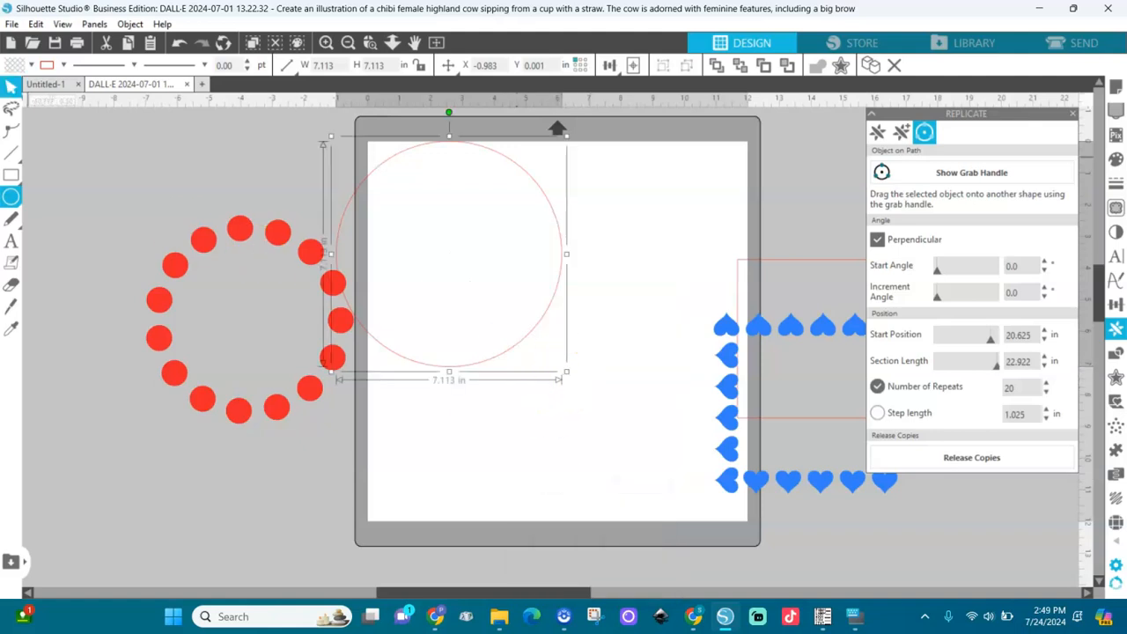
click(13, 86)
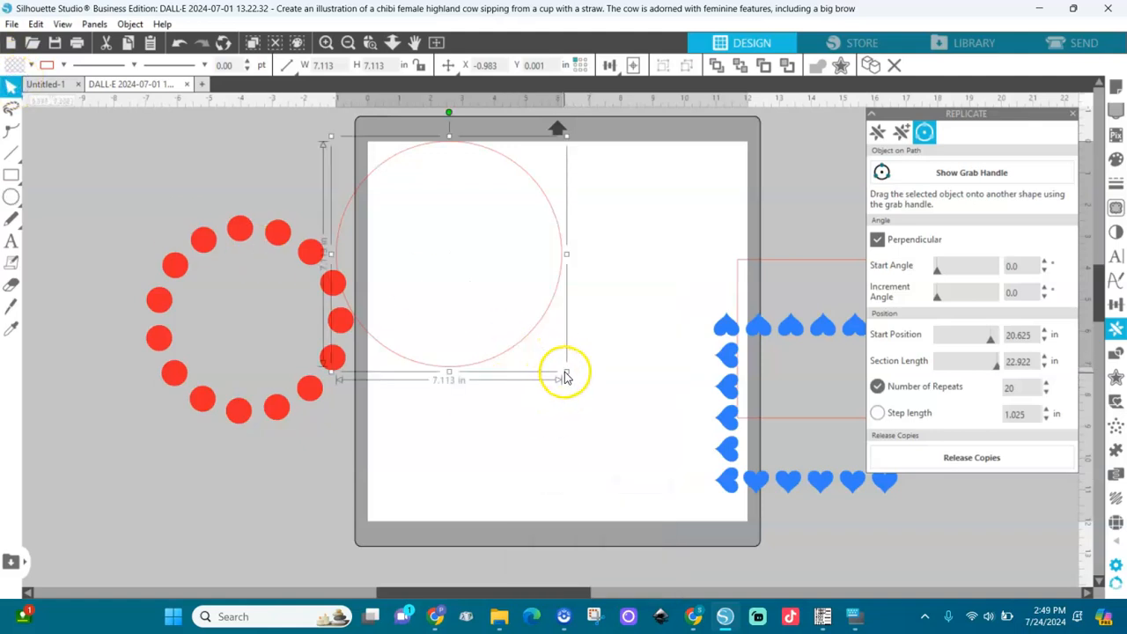
drag(566, 372, 508, 344)
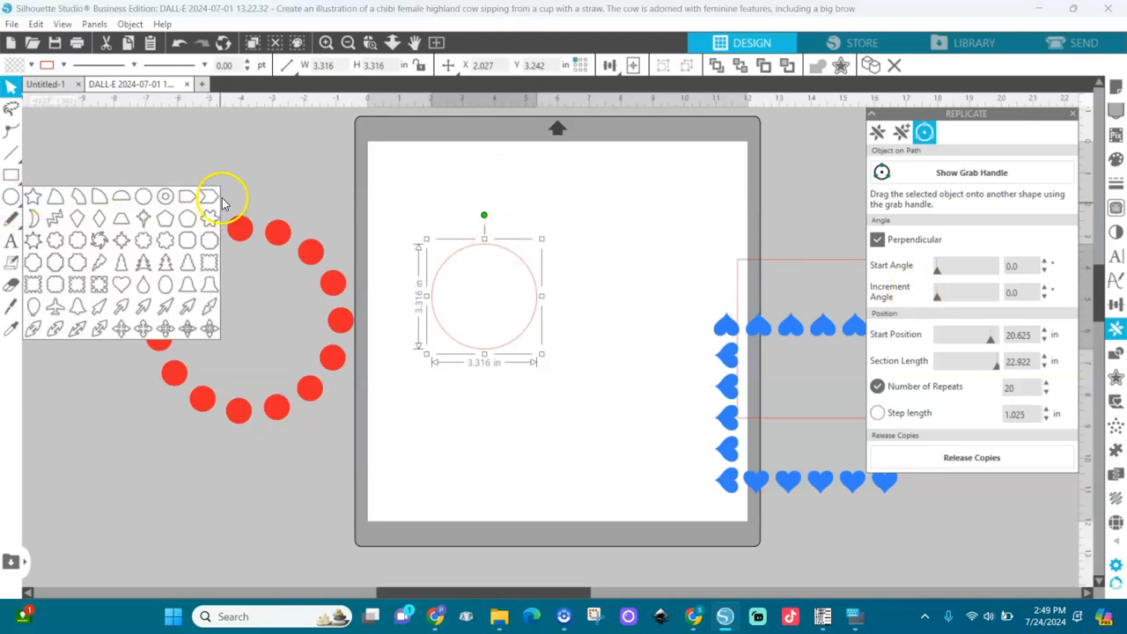
- Duplicate the circle outline and scale the copy down to about 0.75 in across
right_click(478, 256)
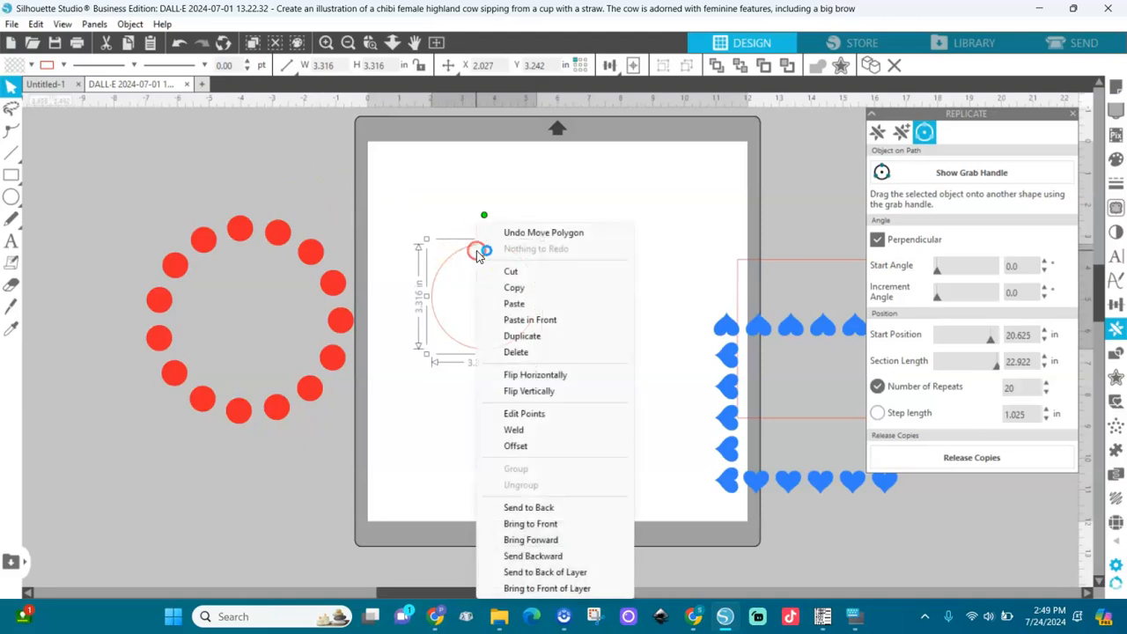
click(522, 336)
drag(537, 340, 580, 375)
- Fill the small circle with light pink and remove its line colour
click(29, 65)
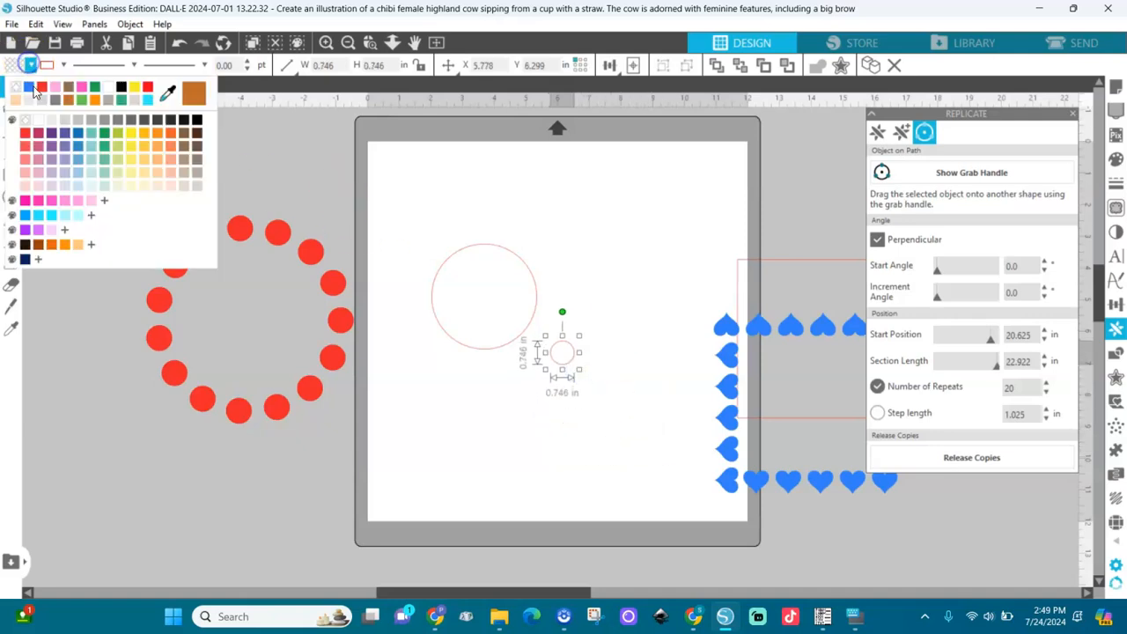
click(54, 87)
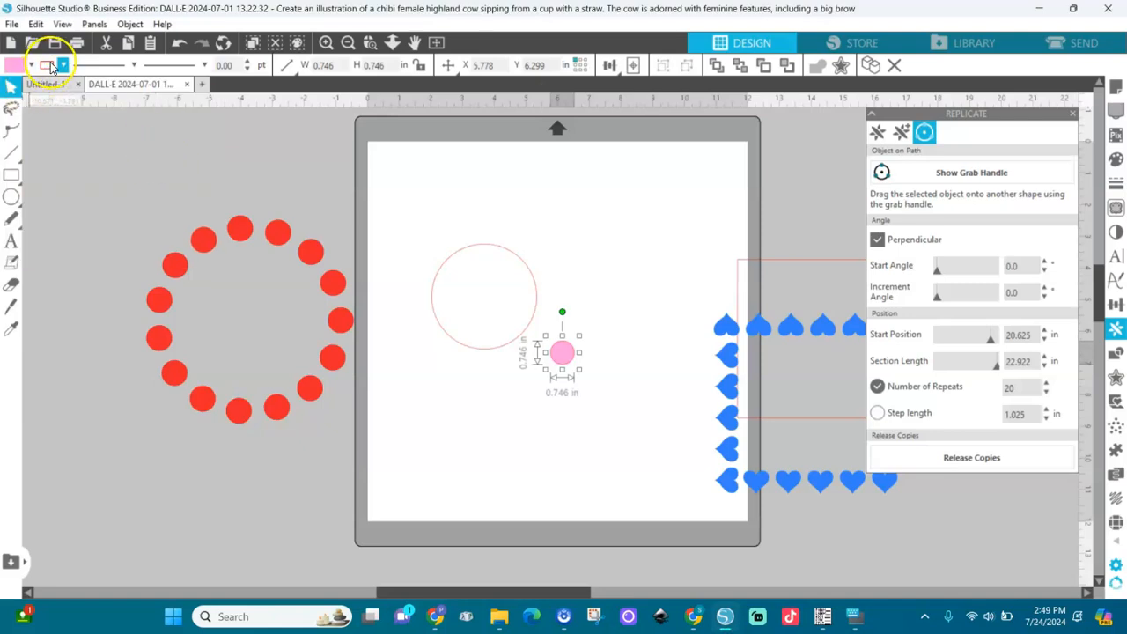
click(50, 65)
click(63, 90)
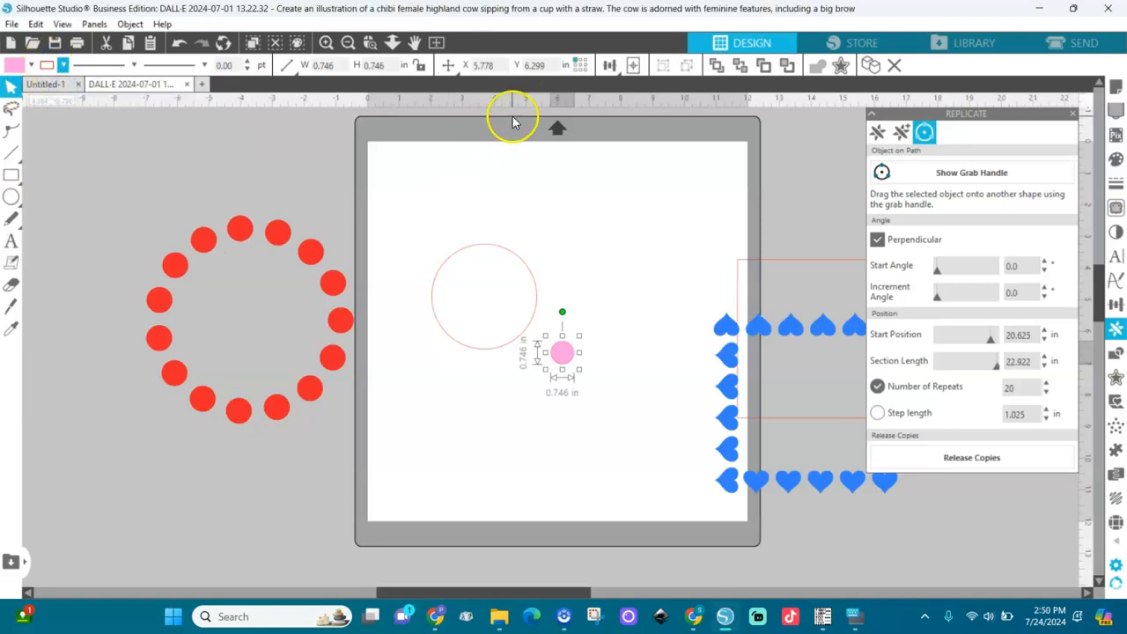
- Attach the small pink circle to the large circle outline with the Object on Path grab handle
click(370, 42)
drag(381, 143, 721, 534)
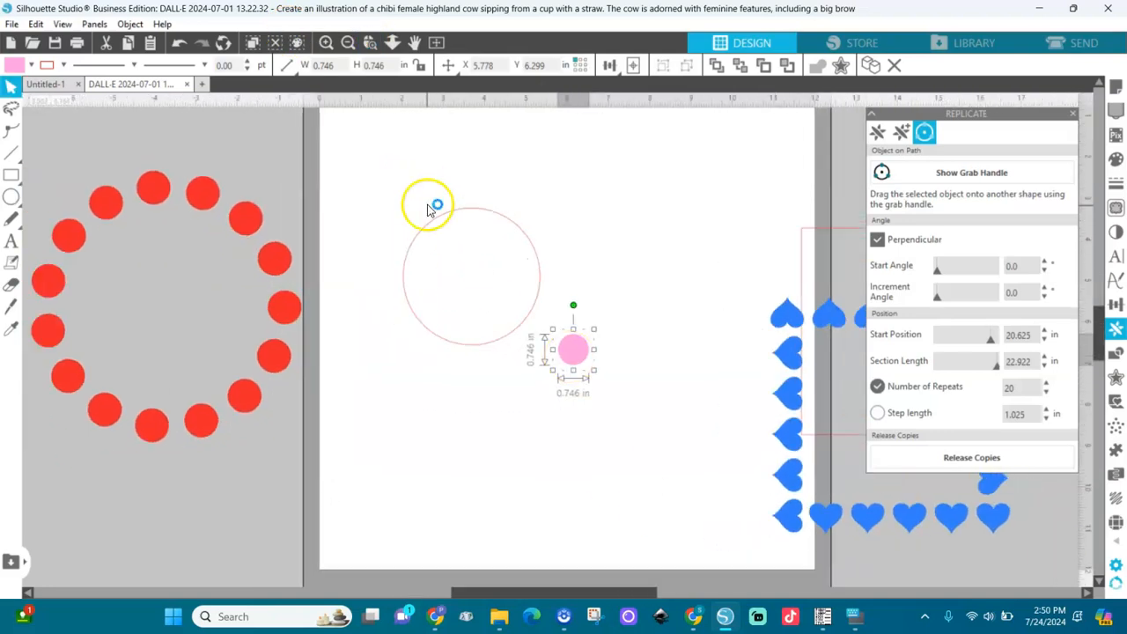
click(325, 42)
click(326, 43)
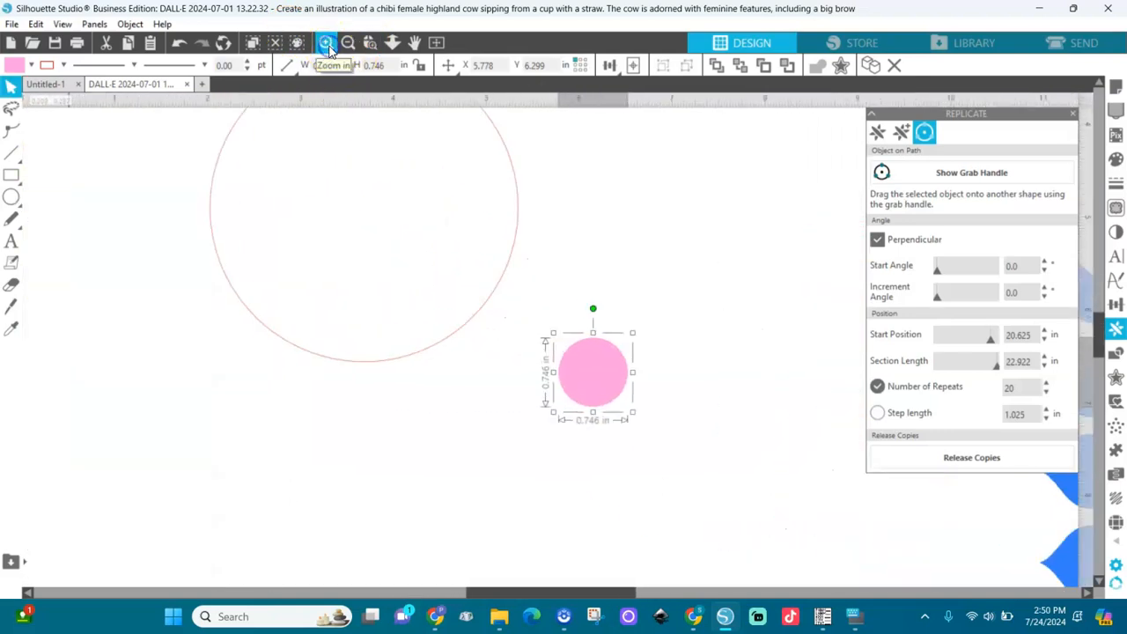
drag(498, 297, 500, 466)
click(598, 398)
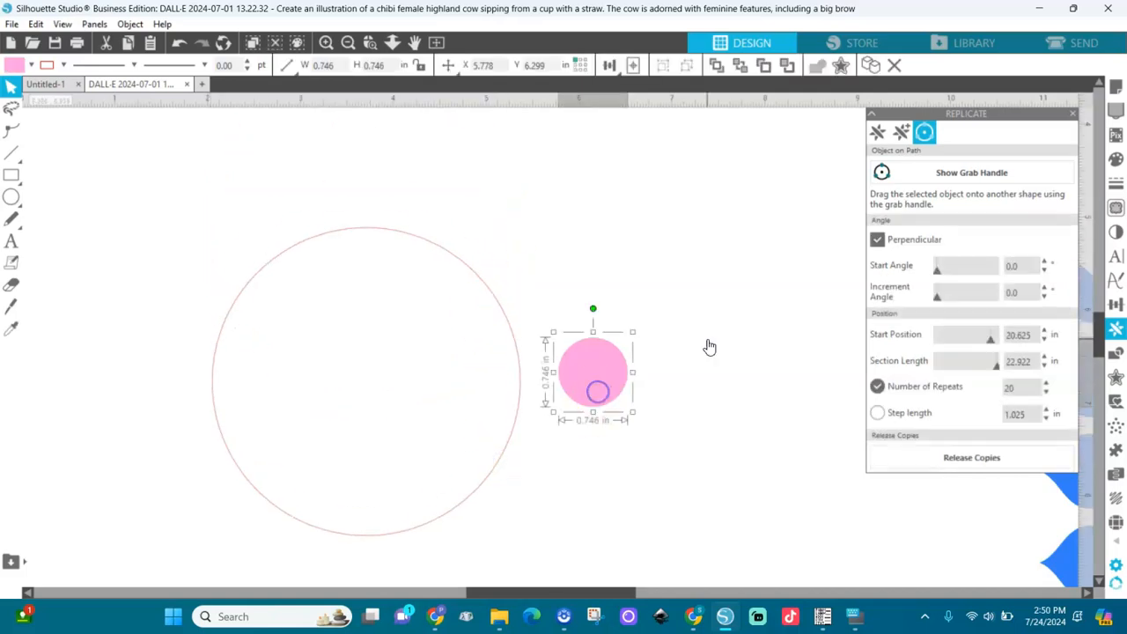
click(975, 173)
drag(593, 372, 517, 357)
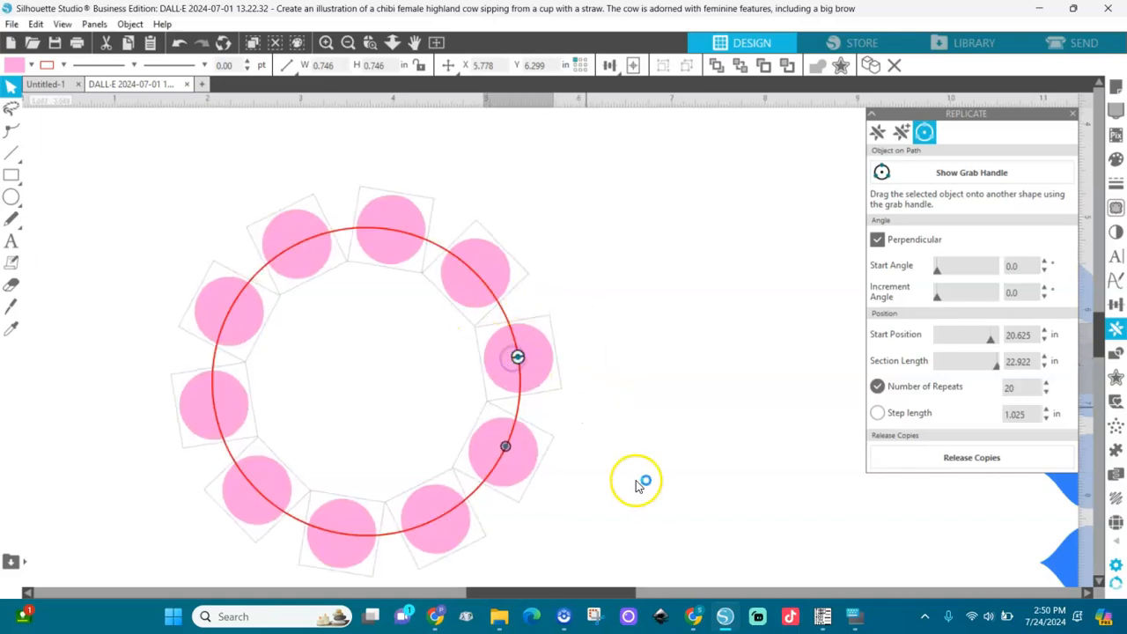
- Set the number of repeats to 12 and release the pink circle copies from the path
click(1045, 383)
click(1045, 383)
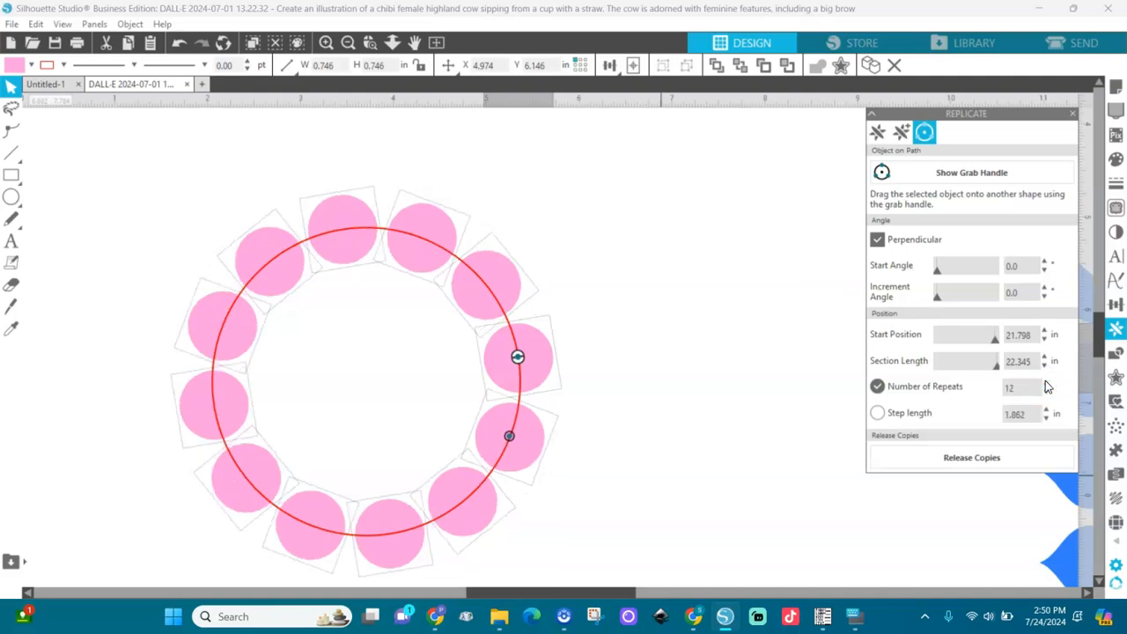
click(982, 457)
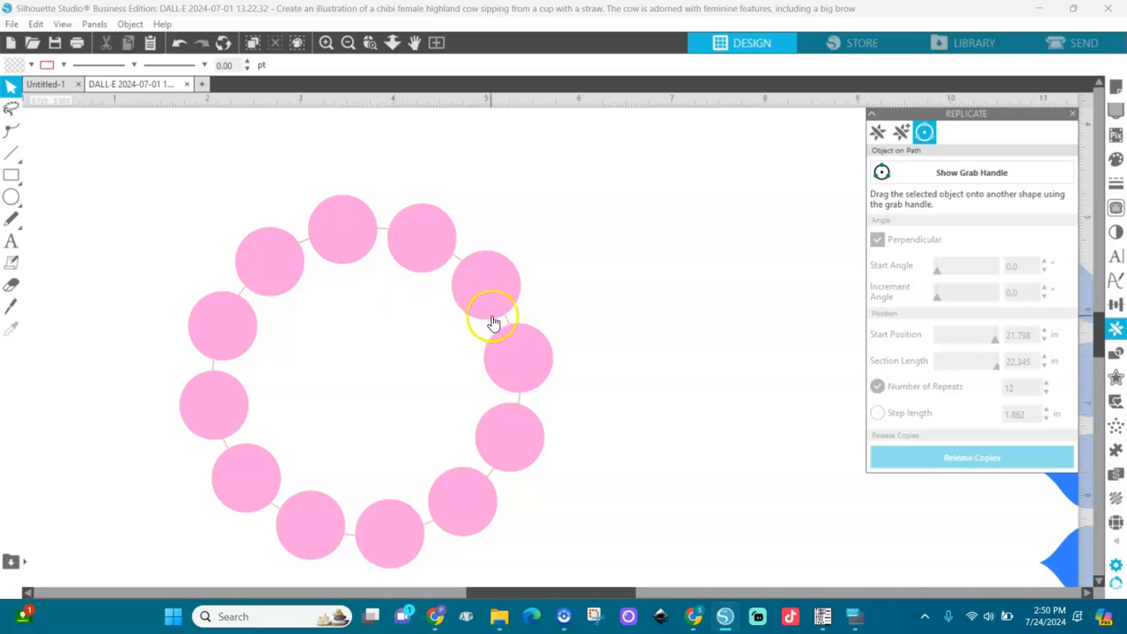
- Send the pink circle at the ring's upper right to the back, and pull out and delete the guide circle outline
click(487, 284)
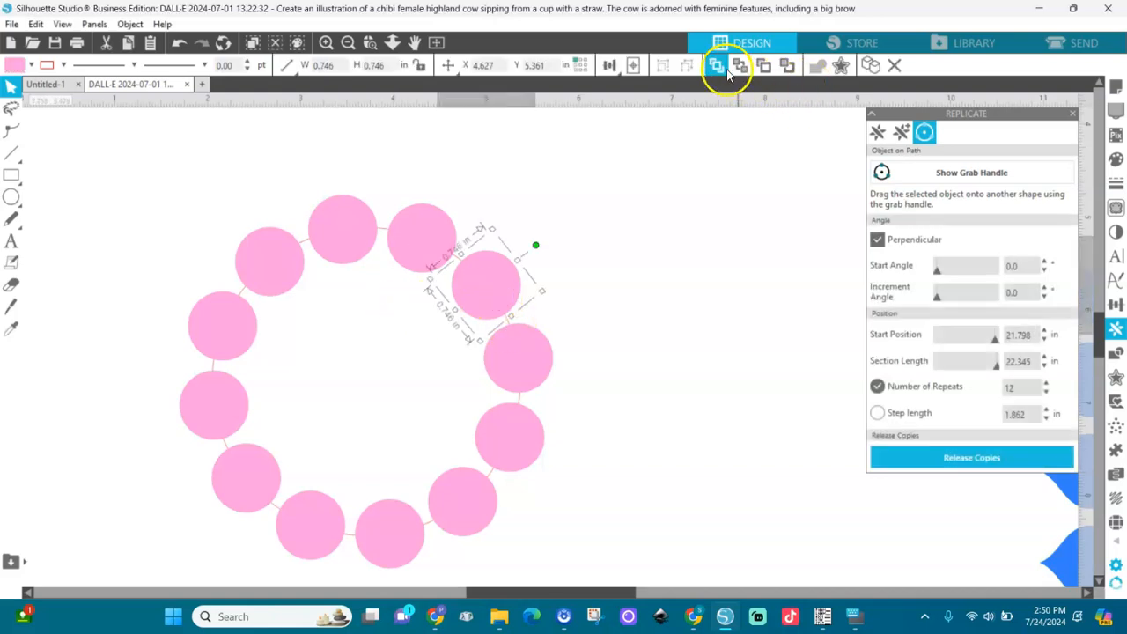
click(388, 229)
click(444, 252)
click(554, 315)
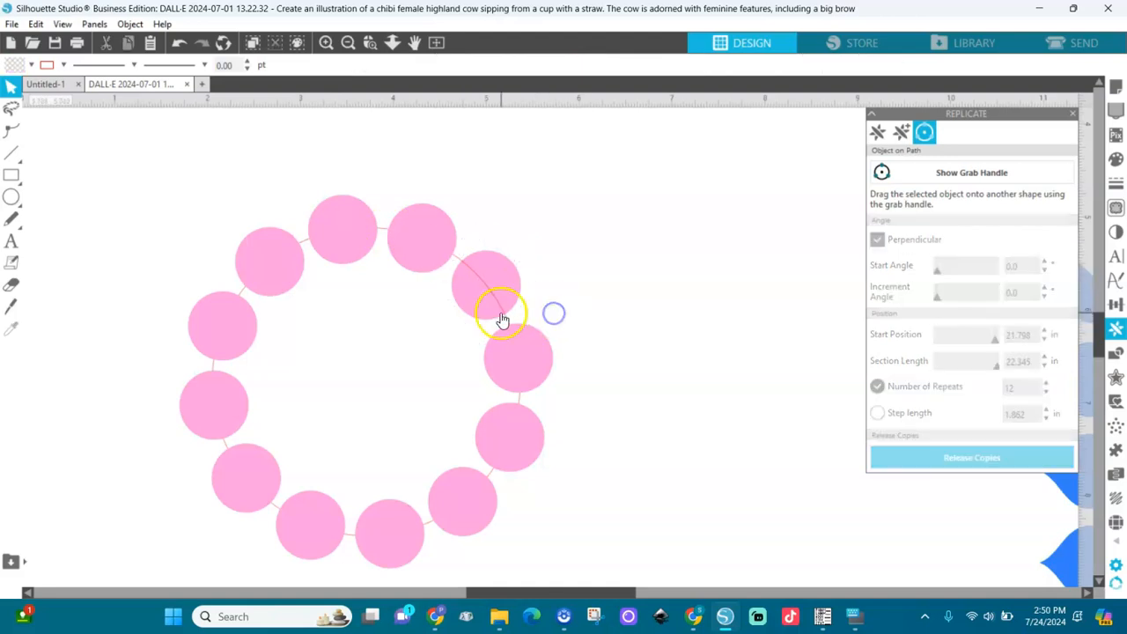
drag(512, 322, 819, 329)
key(Delete)
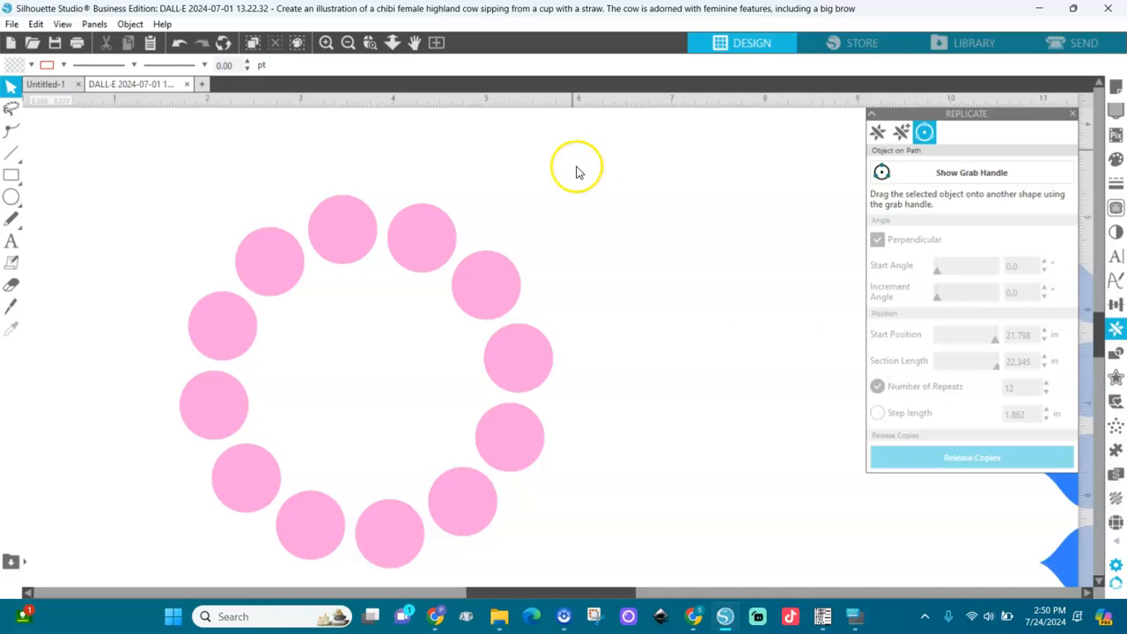
- Group all the pink circles of the ring and move the group higher on the page
drag(594, 173, 160, 588)
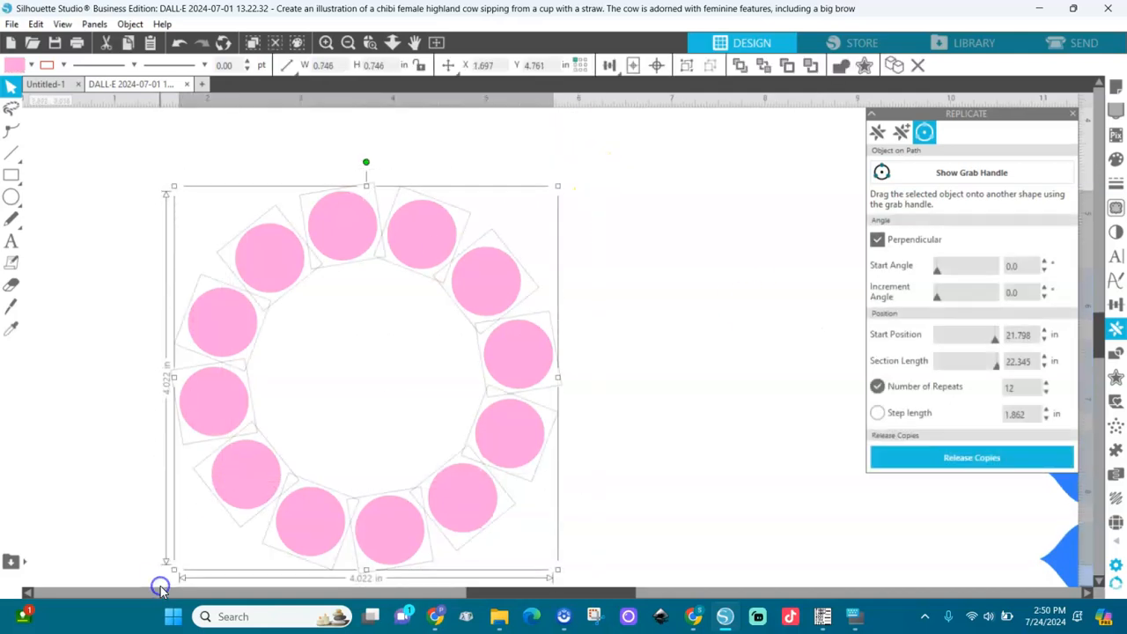
key(i)
key(ctrl+g)
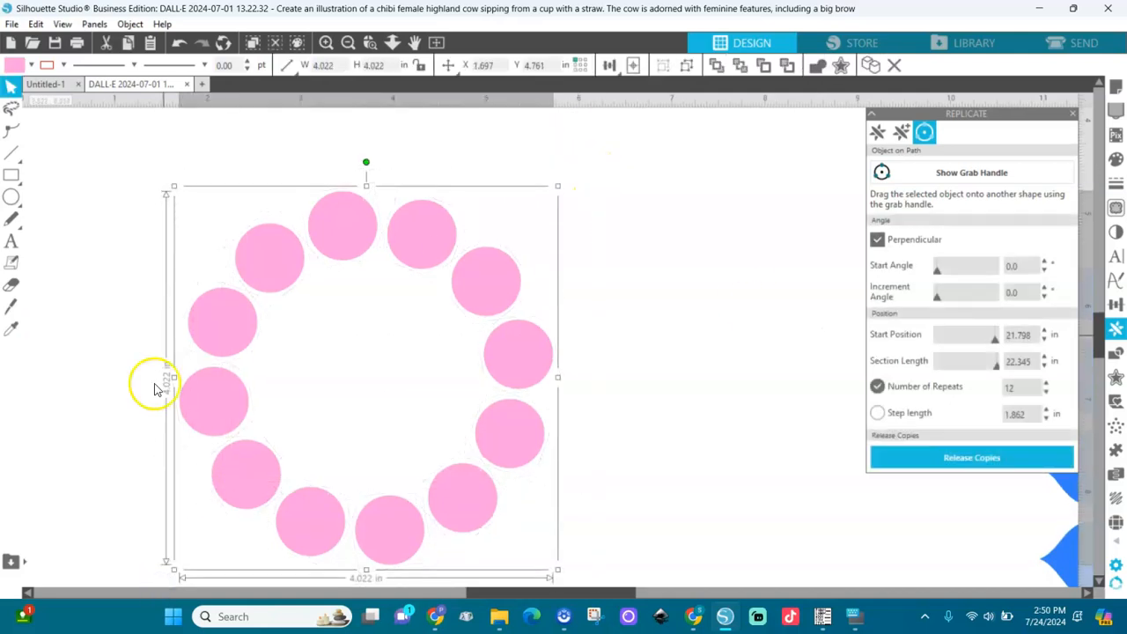
click(352, 44)
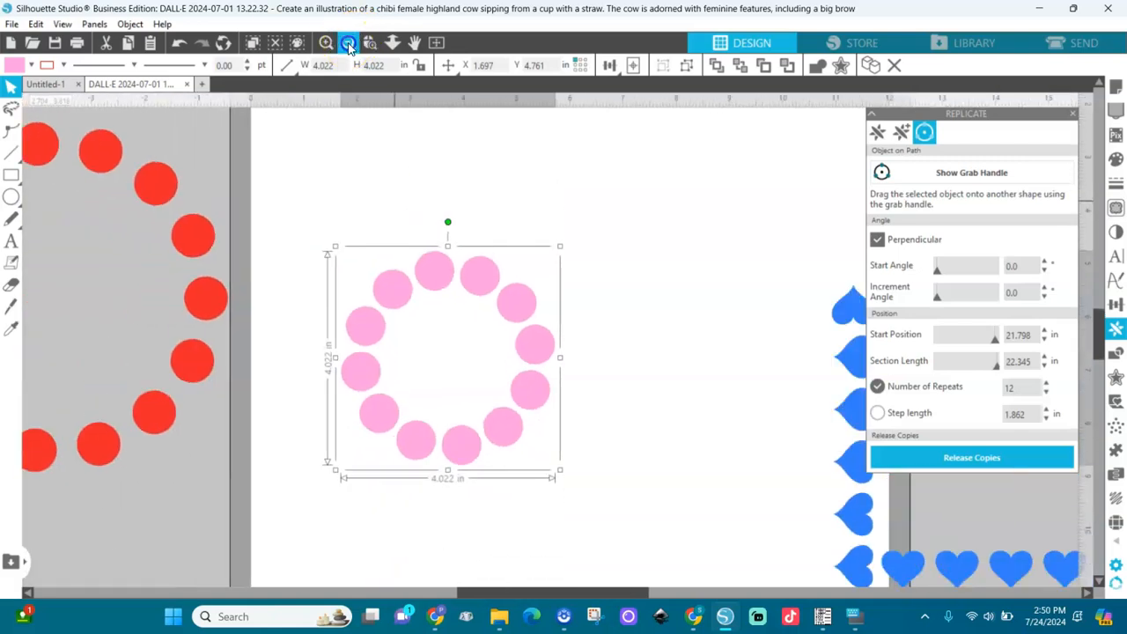
drag(542, 374, 563, 317)
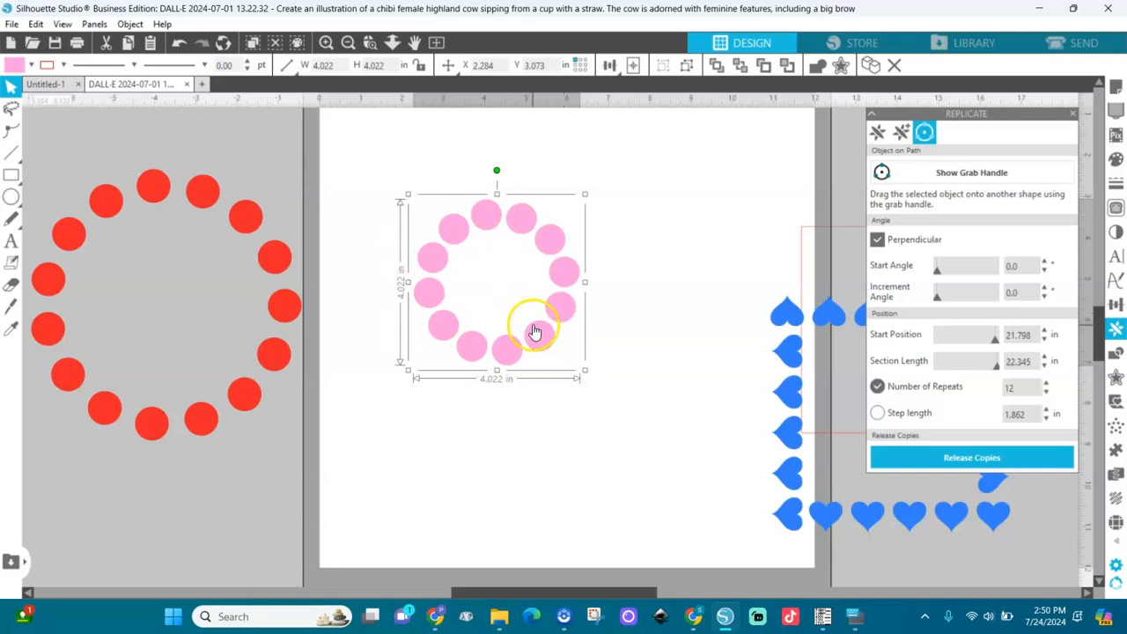
- Add the text "A" below the pink ring and enlarge it to about 2.2 by 3.7 in
click(11, 240)
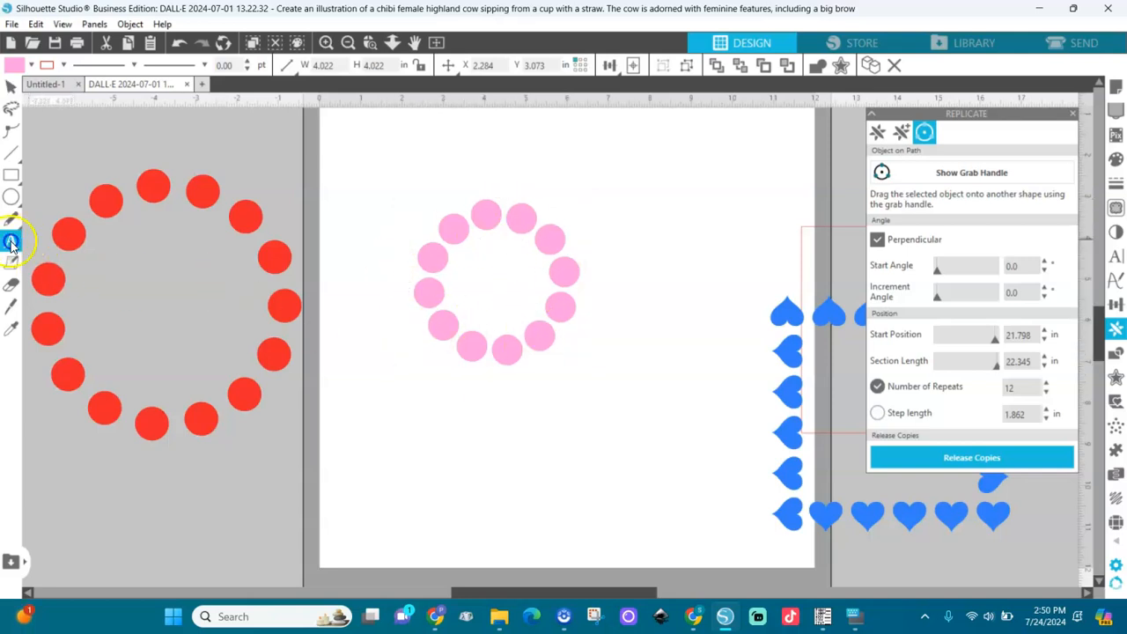
click(565, 416)
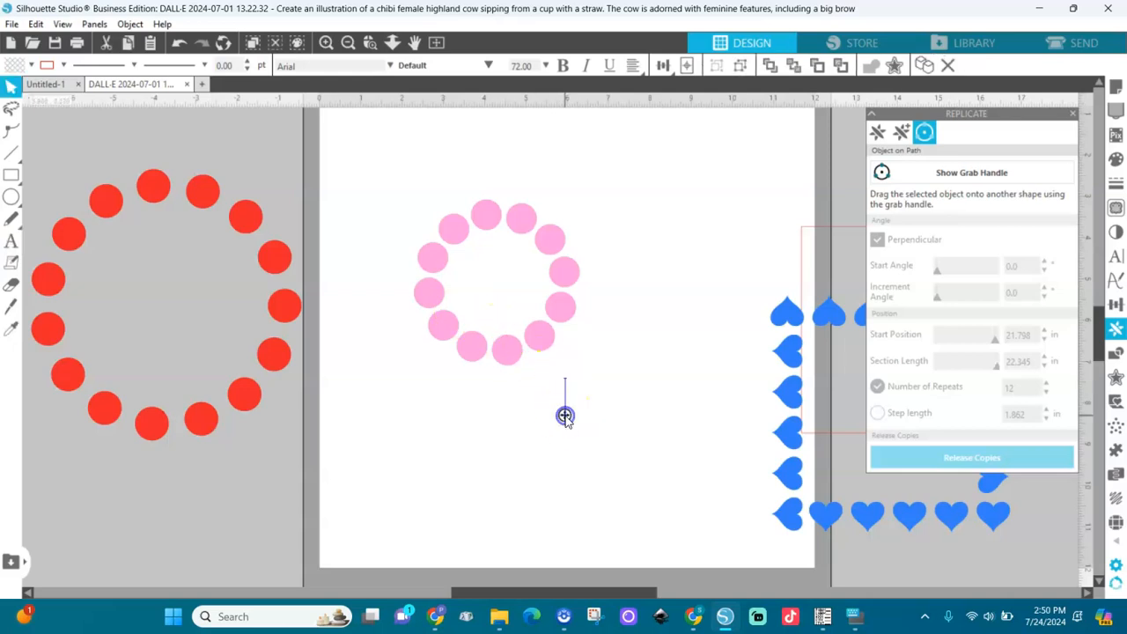
text(A)
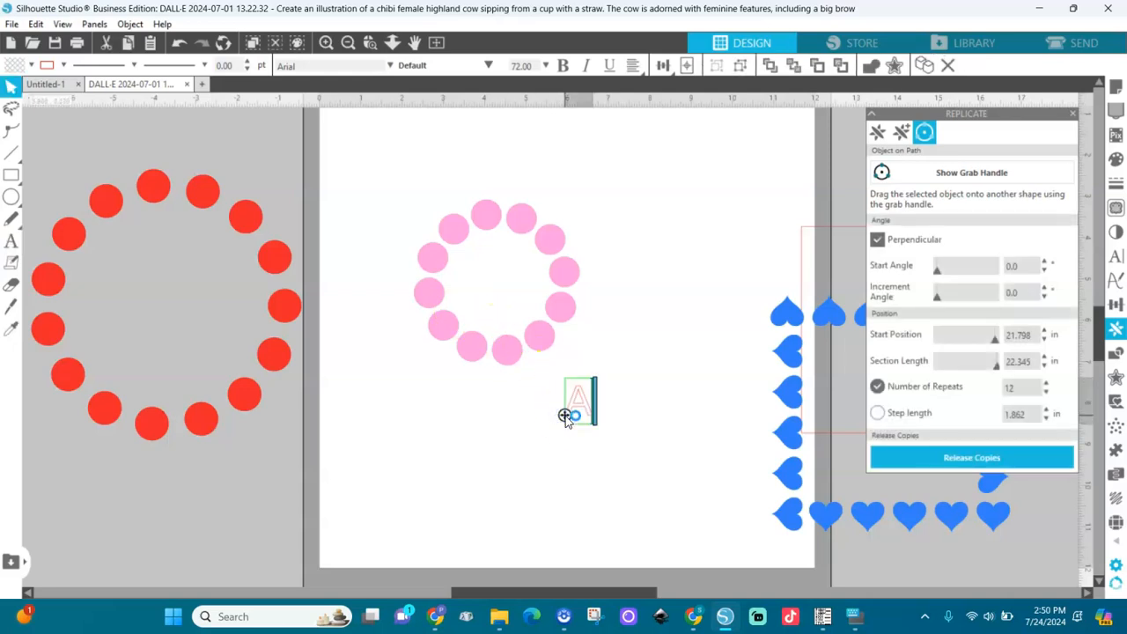
click(637, 398)
click(582, 415)
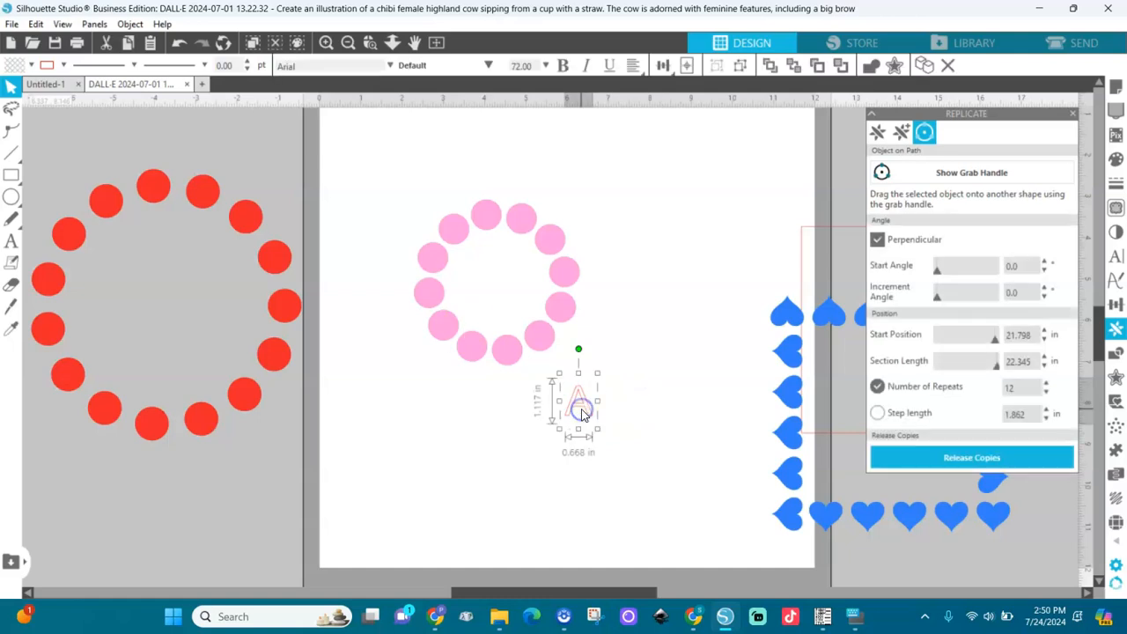
click(565, 431)
drag(558, 431, 465, 522)
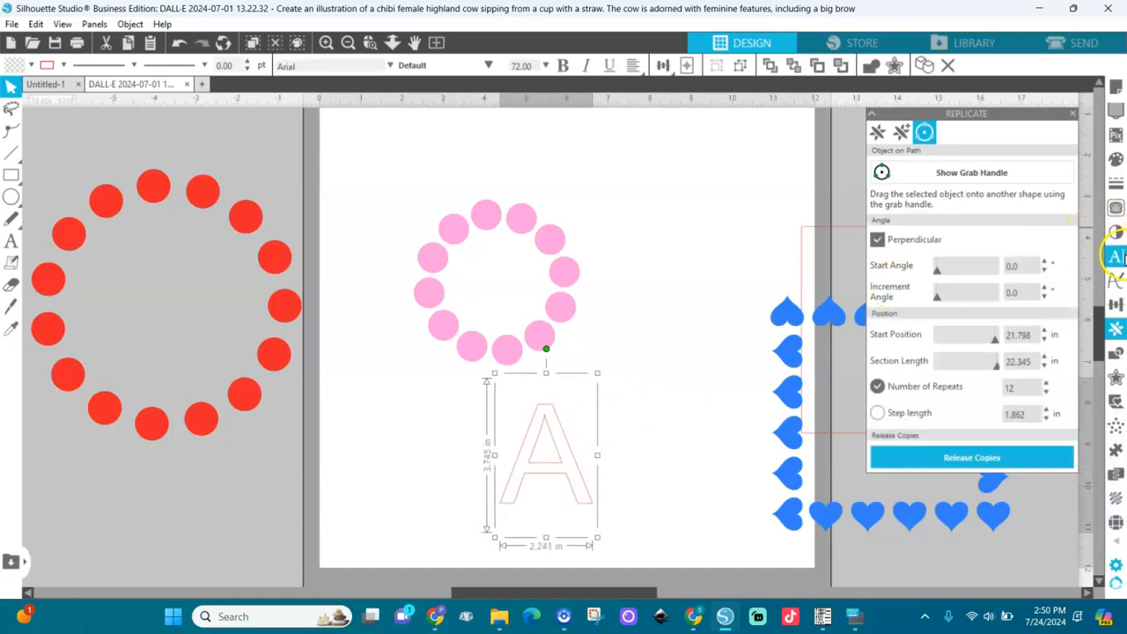
- Set the letter A in the Amarillo font, scale it to about 1.66 in high and place it below the ring
click(1116, 256)
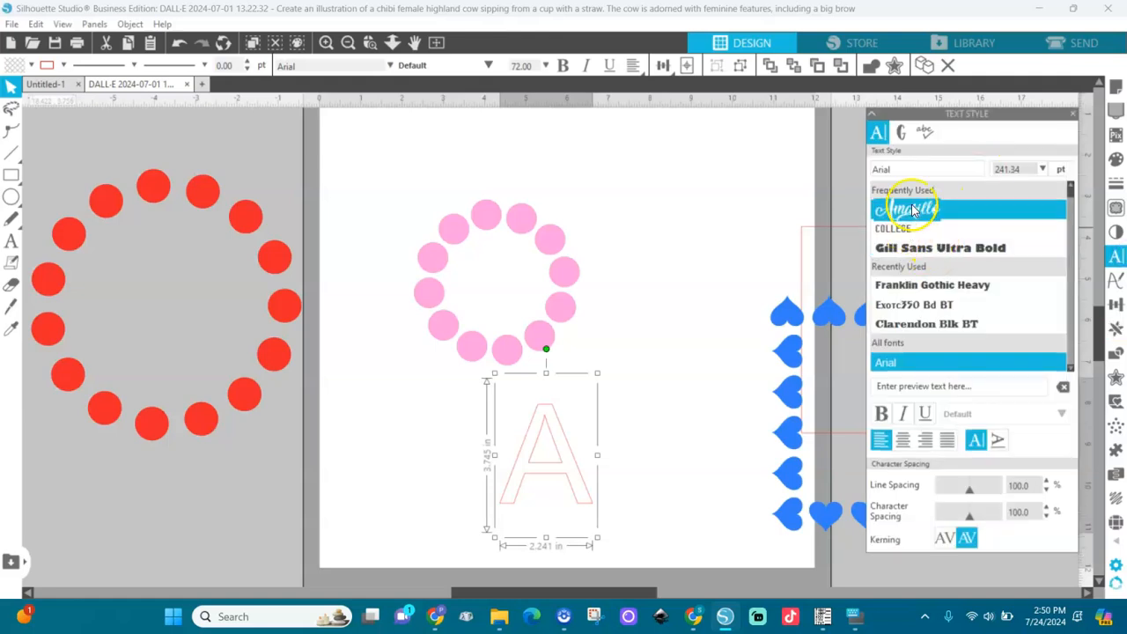
click(914, 210)
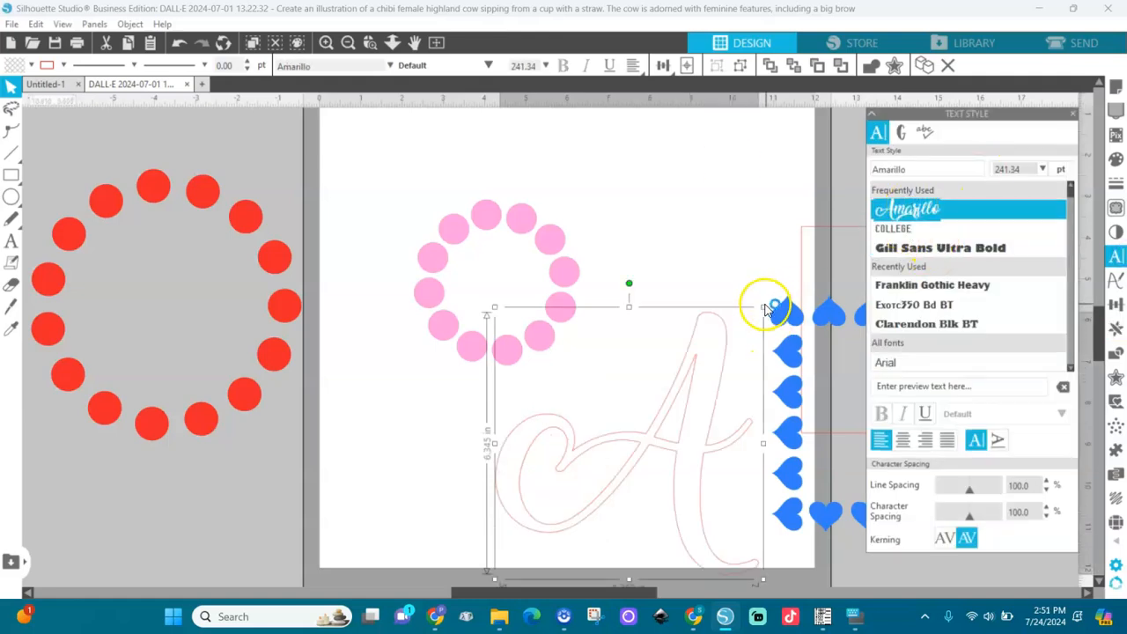
drag(764, 308, 547, 479)
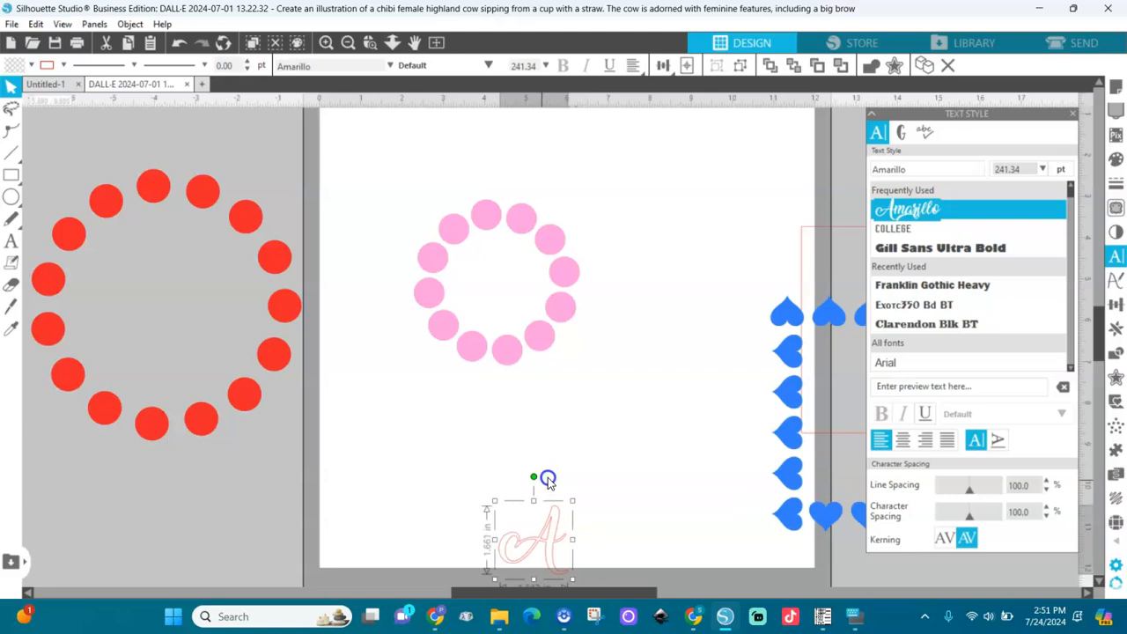
drag(555, 551, 561, 447)
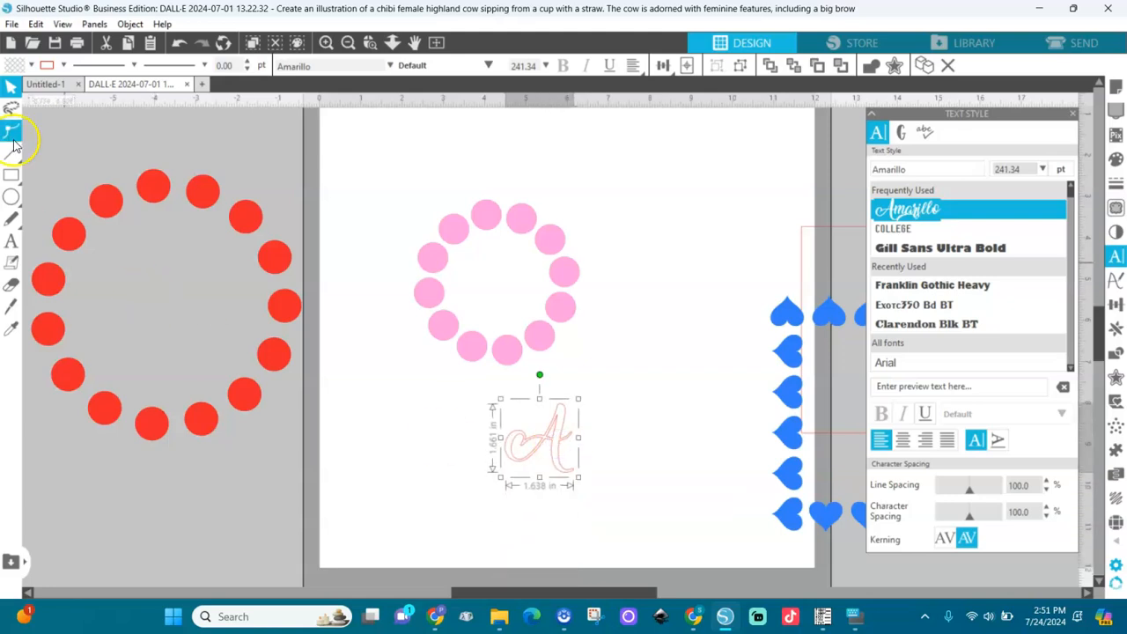
- Fill the letter A with blue and remove its line colour
click(32, 66)
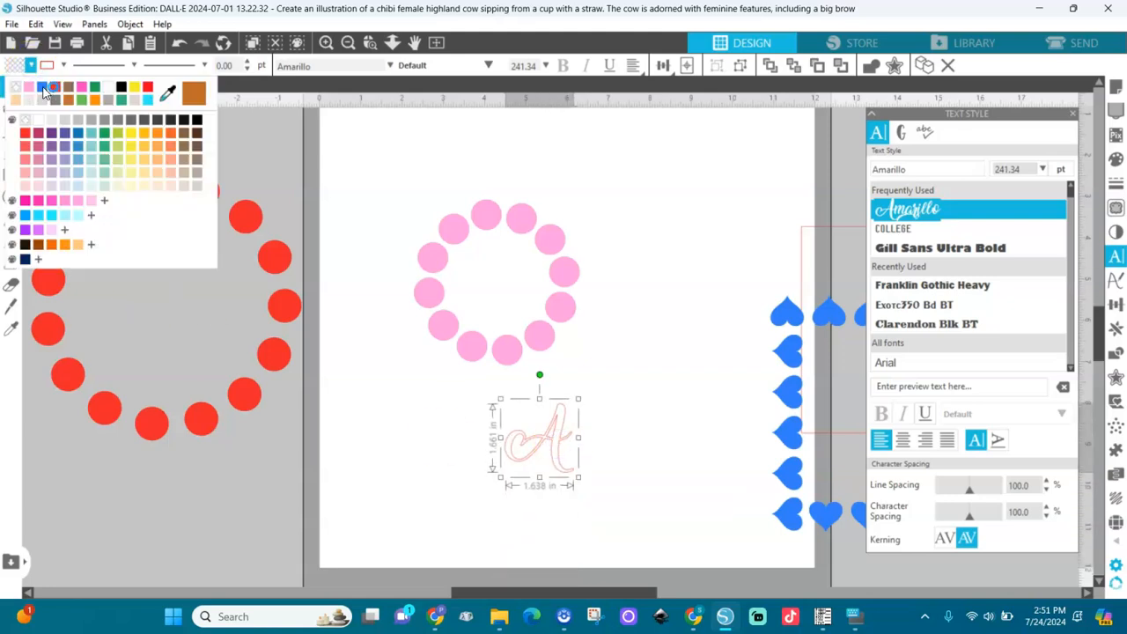
click(44, 91)
click(64, 66)
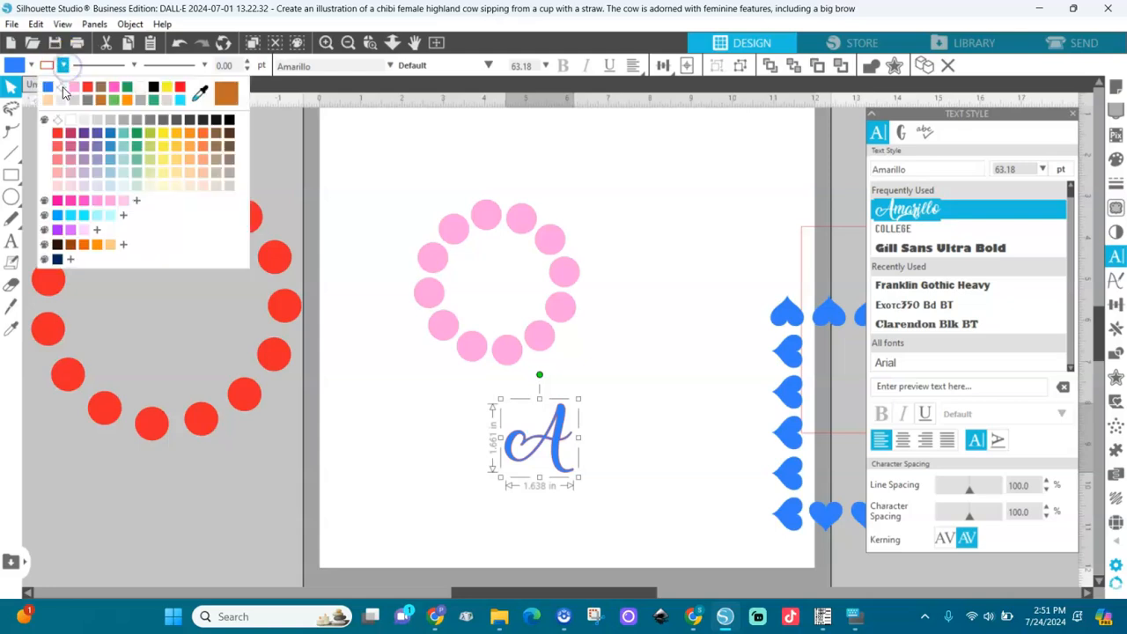
click(183, 171)
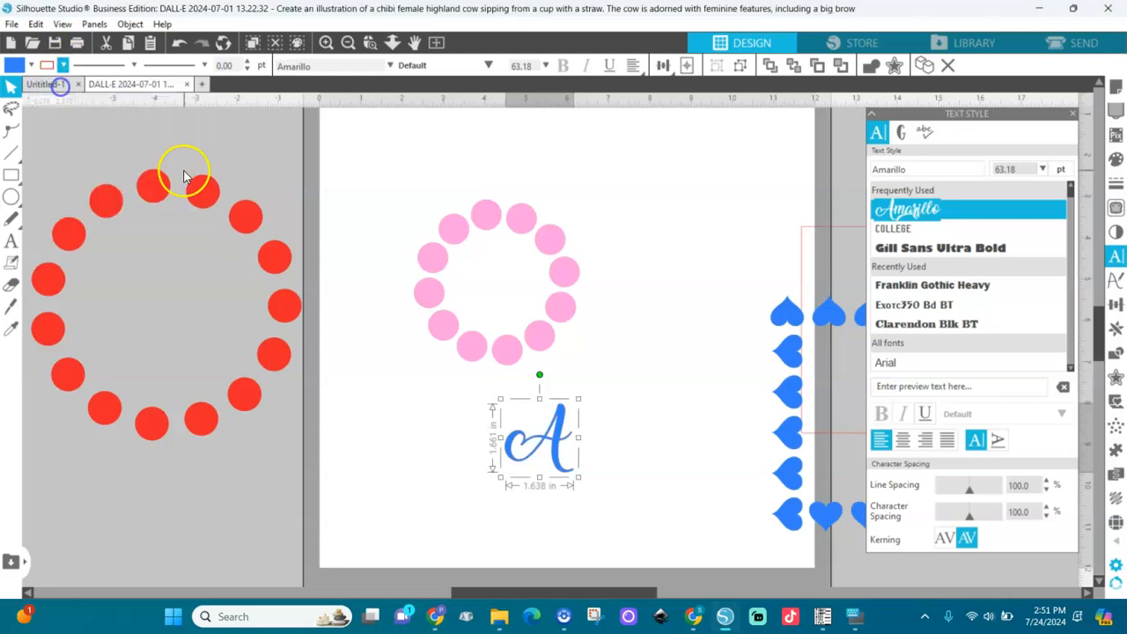
- Convert the blue letter A to a path and move it into the centre of the pink ring
right_click(555, 431)
click(585, 428)
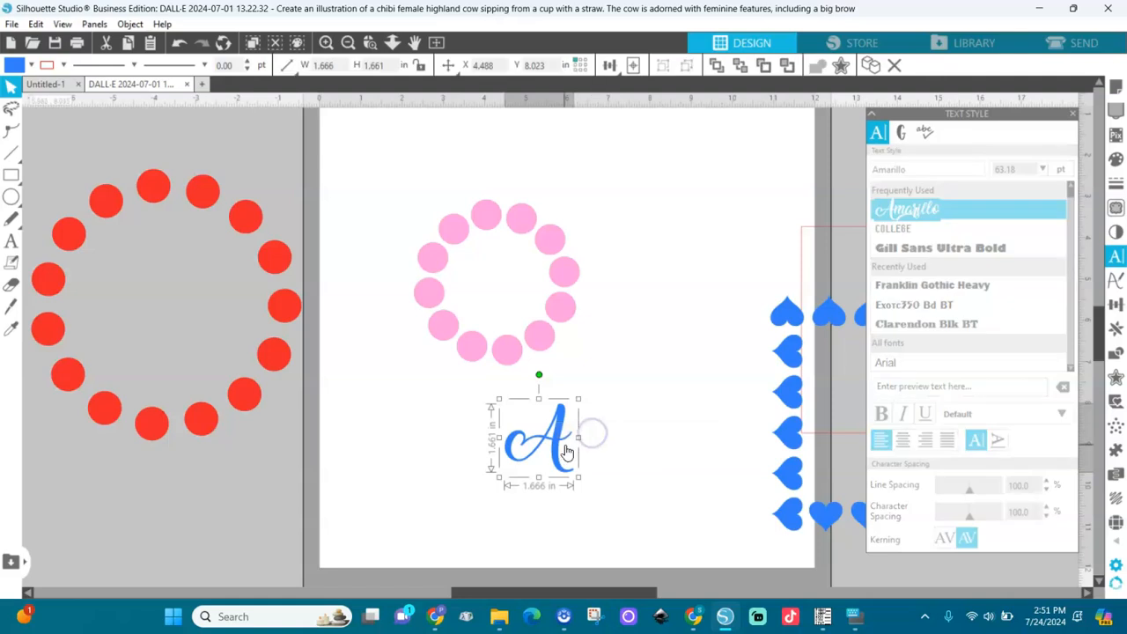
drag(557, 447, 509, 291)
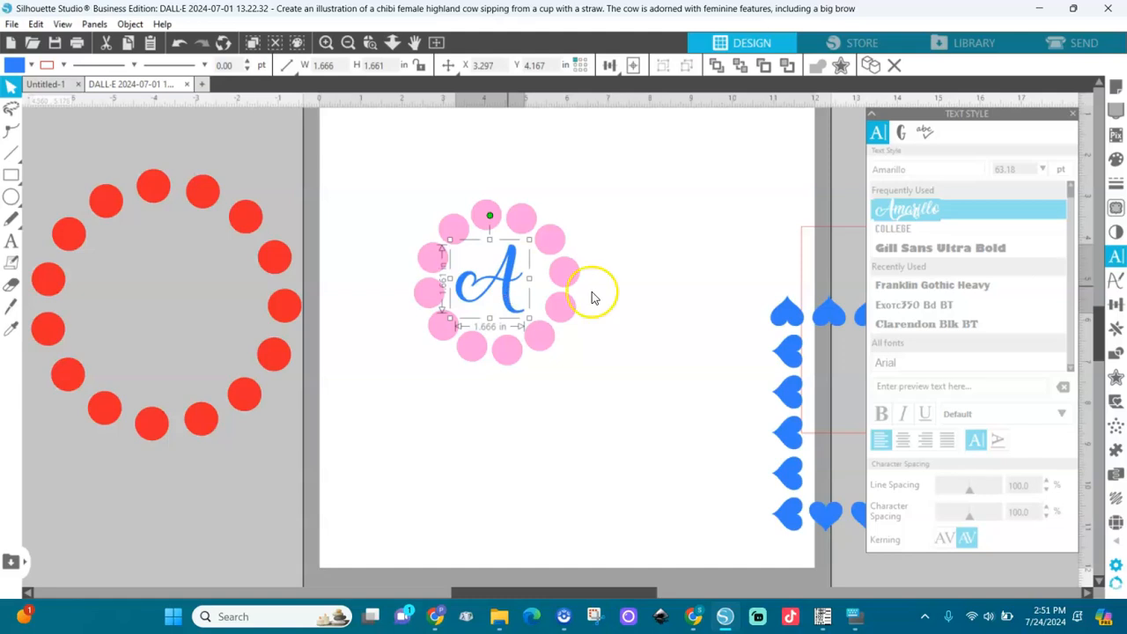
- Show the basic Replicate options for duplicating, mirroring and rotating copies
click(1116, 331)
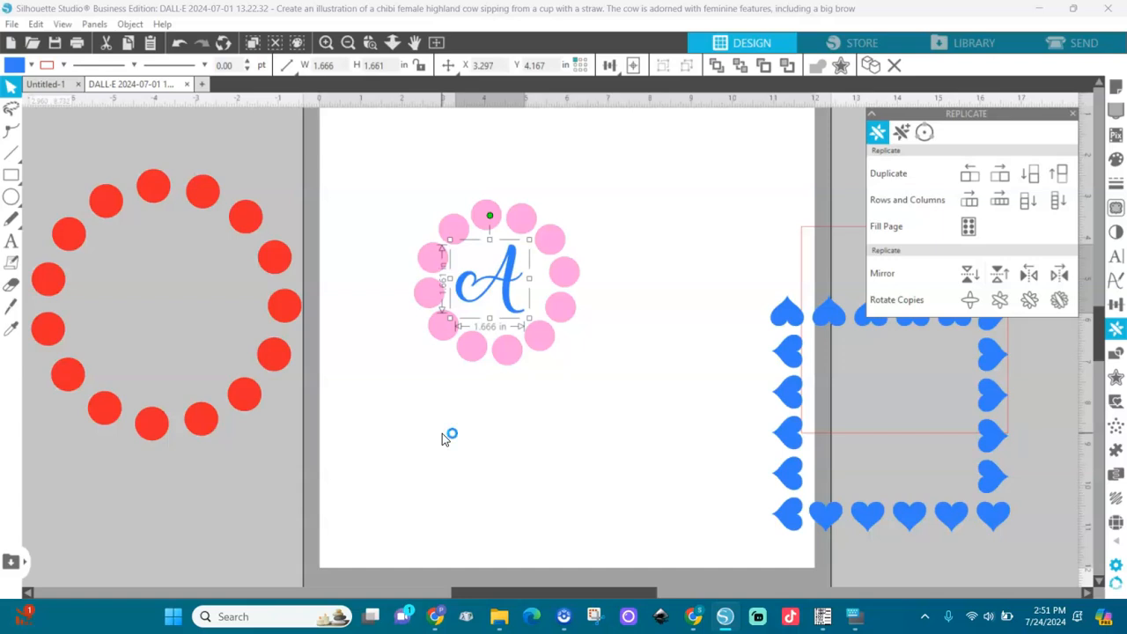
click(360, 390)
click(342, 457)
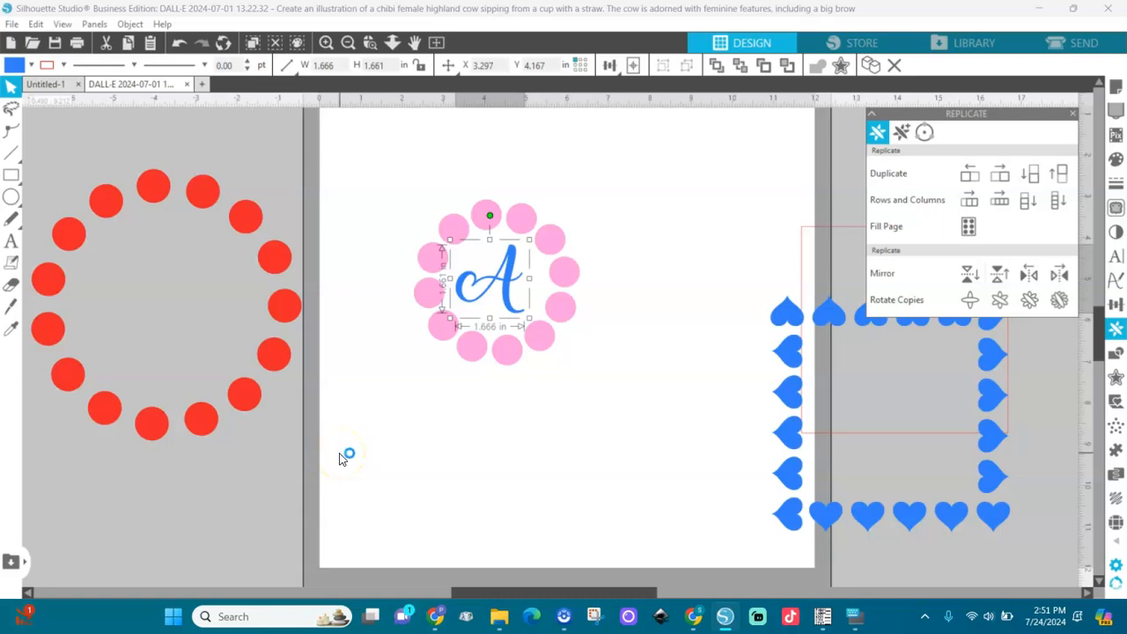